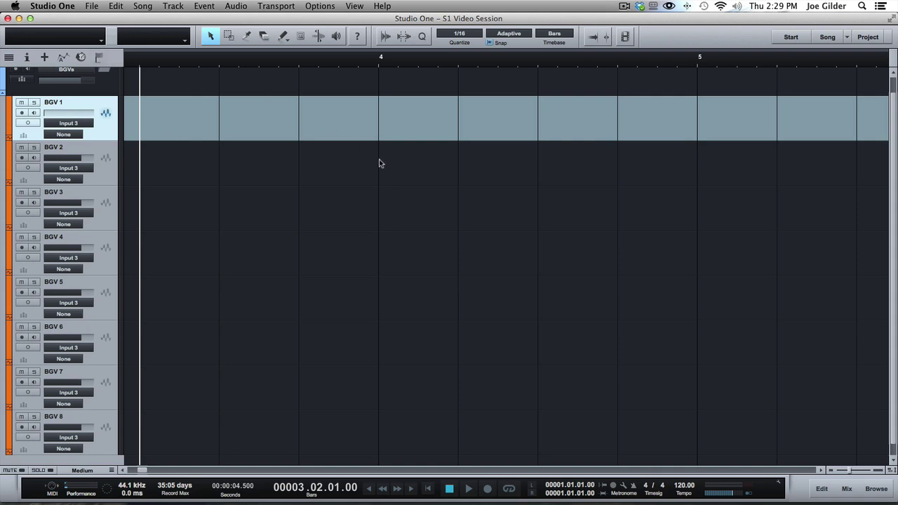
- Play a short passage of the BGV tracks starting just after bar 2
{"action": "key", "text": "shift+z"}
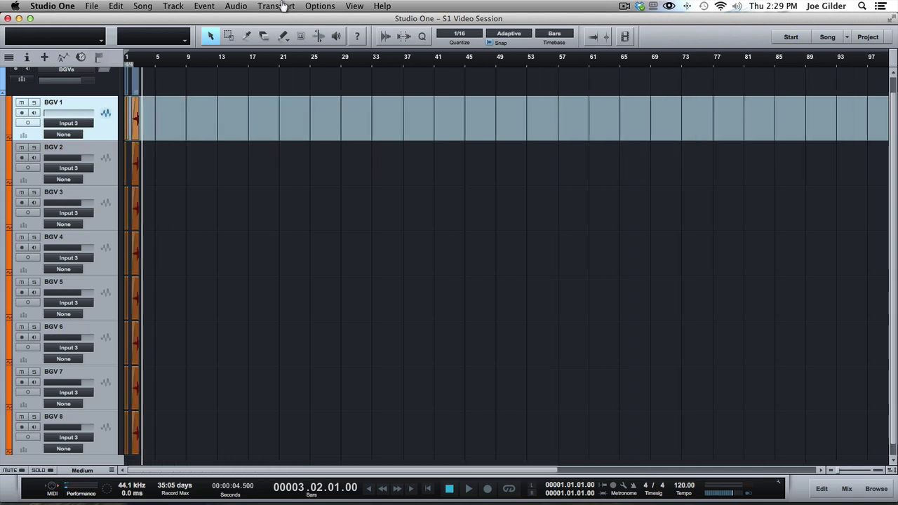
{"action": "left_click_drag", "start_coordinate": [139, 63], "coordinate": [145, 101]}
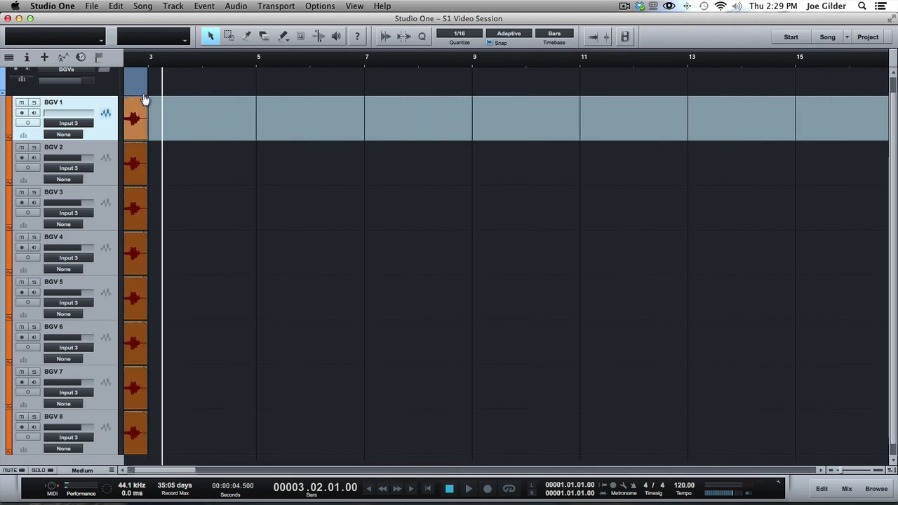
{"action": "left_click_drag", "start_coordinate": [153, 65], "coordinate": [225, 61]}
{"action": "left_click", "coordinate": [225, 60]}
{"action": "key", "text": "space"}
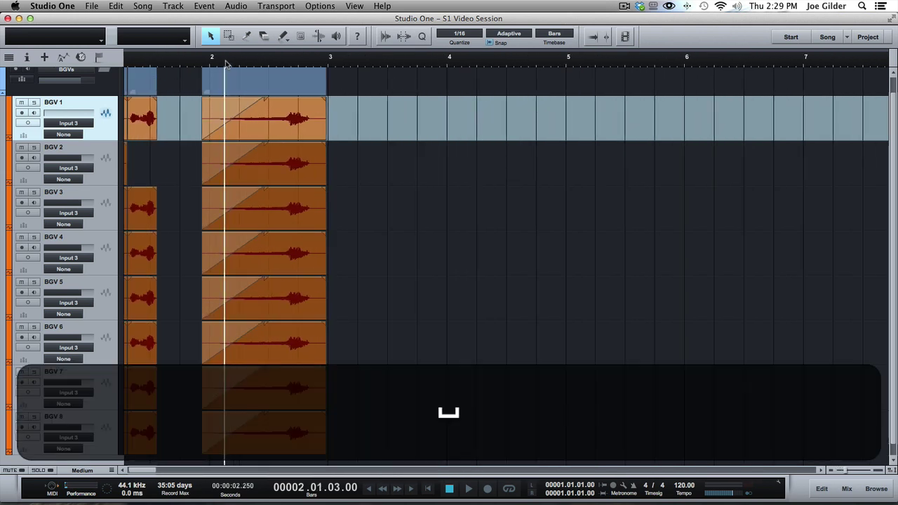
{"action": "key", "text": "space"}
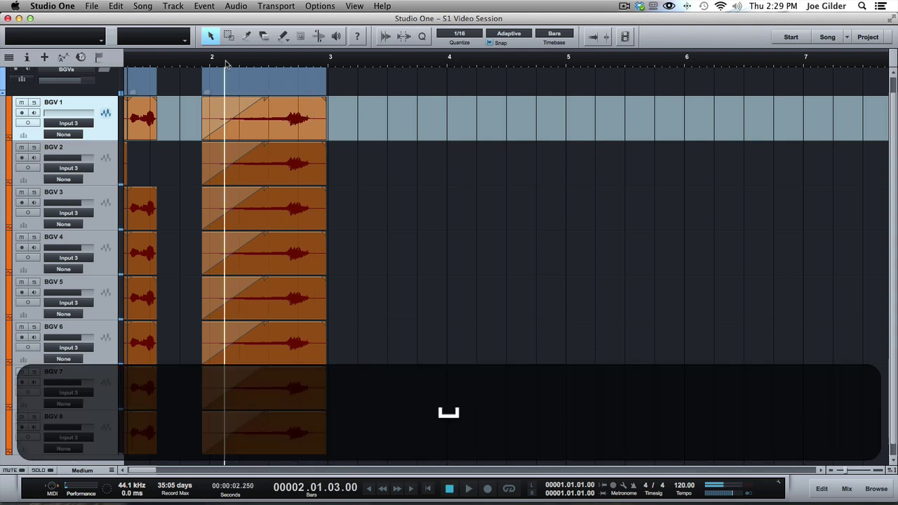
{"action": "scroll", "coordinate": [188, 111], "scroll_direction": "up", "scroll_amount": 1}
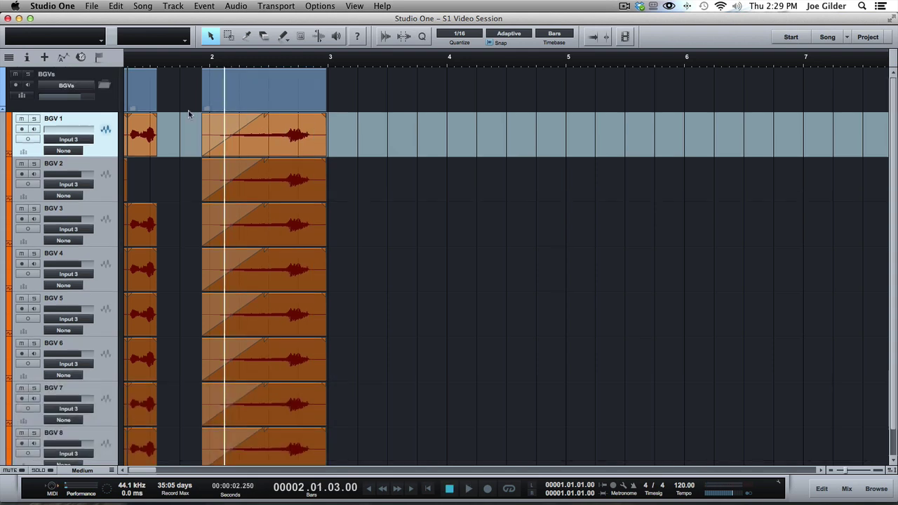
{"action": "scroll", "coordinate": [219, 106], "scroll_direction": "left", "scroll_amount": 2}
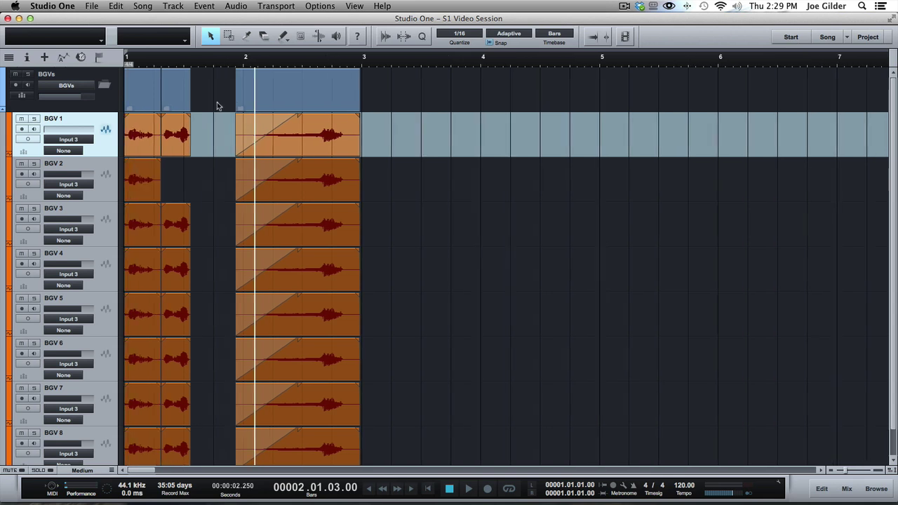
- Place the playhead at 2.03.03 and show the marker track above the BGVs folder
{"action": "left_click", "coordinate": [151, 68]}
{"action": "left_click", "coordinate": [315, 63]}
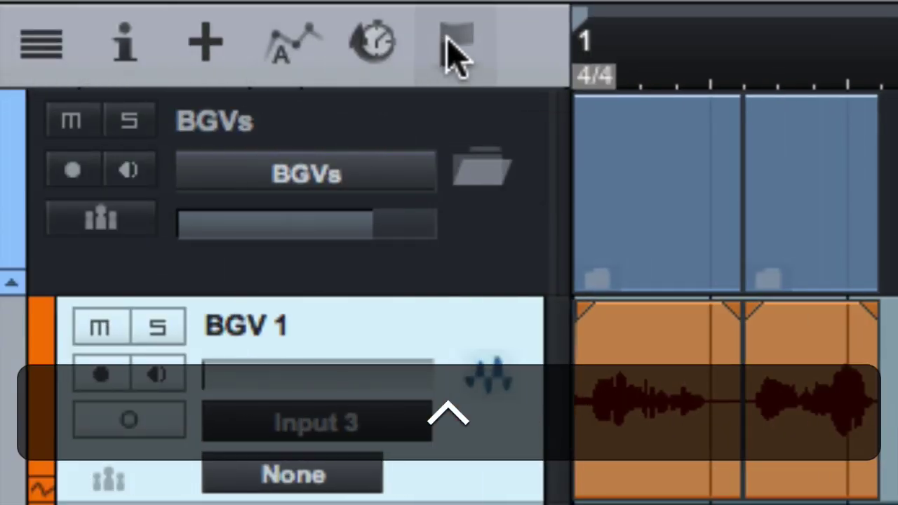
{"action": "left_click", "coordinate": [452, 54]}
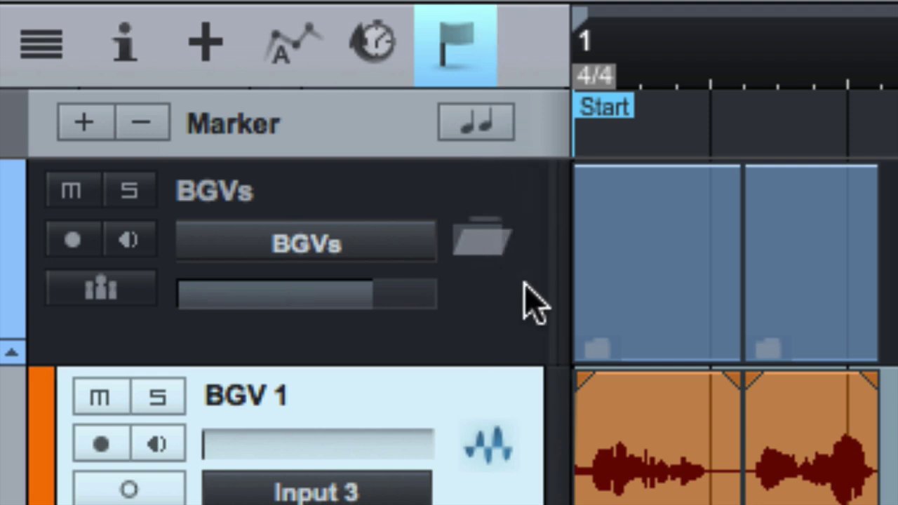
{"action": "left_click", "coordinate": [516, 150]}
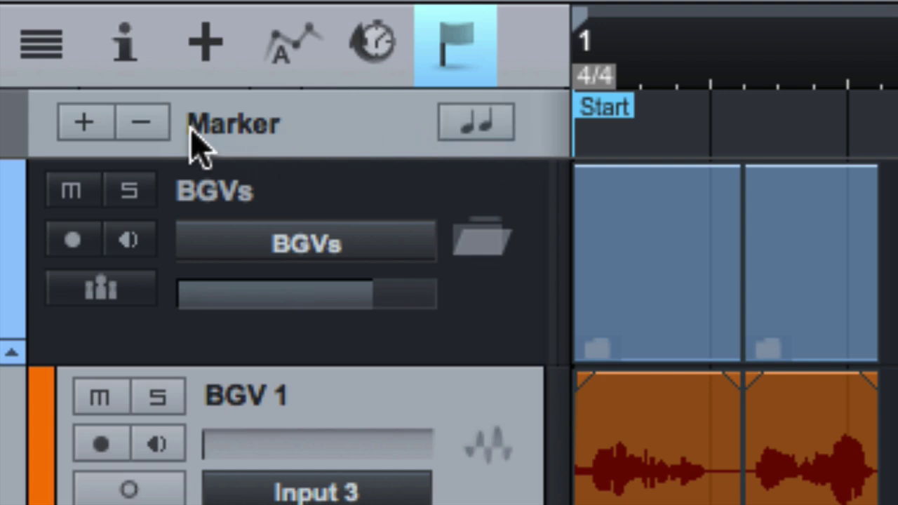
- Locate the End marker on the timeline and set the timebase to Seconds
{"action": "left_click_drag", "start_coordinate": [632, 42], "coordinate": [623, 103]}
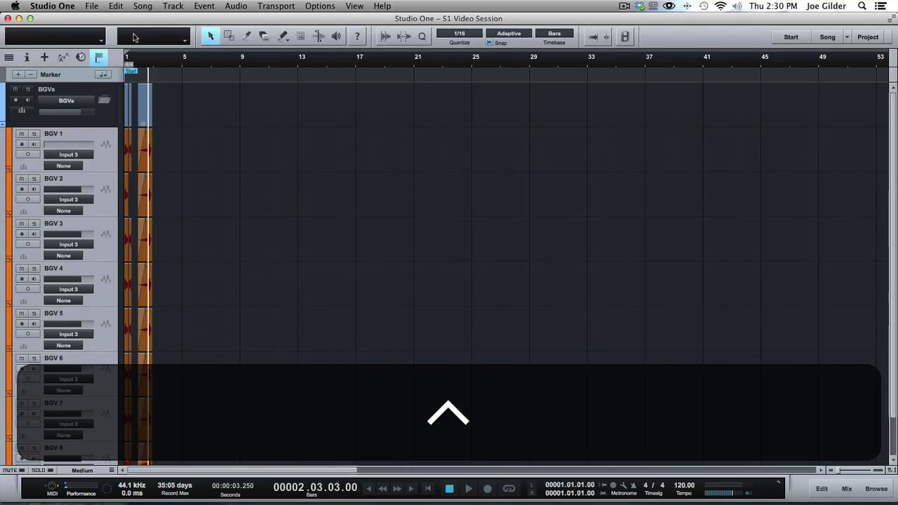
{"action": "left_click_drag", "start_coordinate": [350, 118], "coordinate": [340, 107]}
{"action": "left_click_drag", "start_coordinate": [174, 55], "coordinate": [170, 44]}
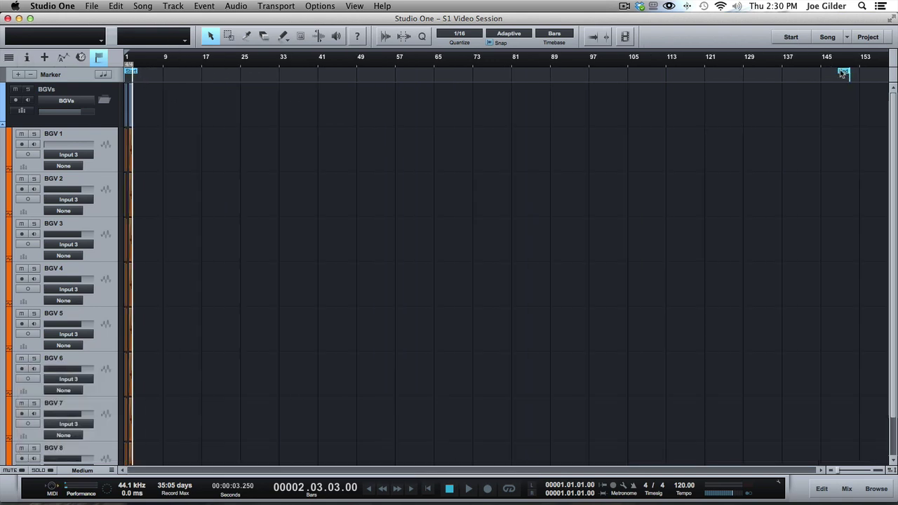
{"action": "mouse_move", "coordinate": [842, 74]}
{"action": "left_mouse_down"}
{"action": "mouse_move", "coordinate": [652, 76]}
{"action": "mouse_move", "coordinate": [845, 77]}
{"action": "left_mouse_up"}
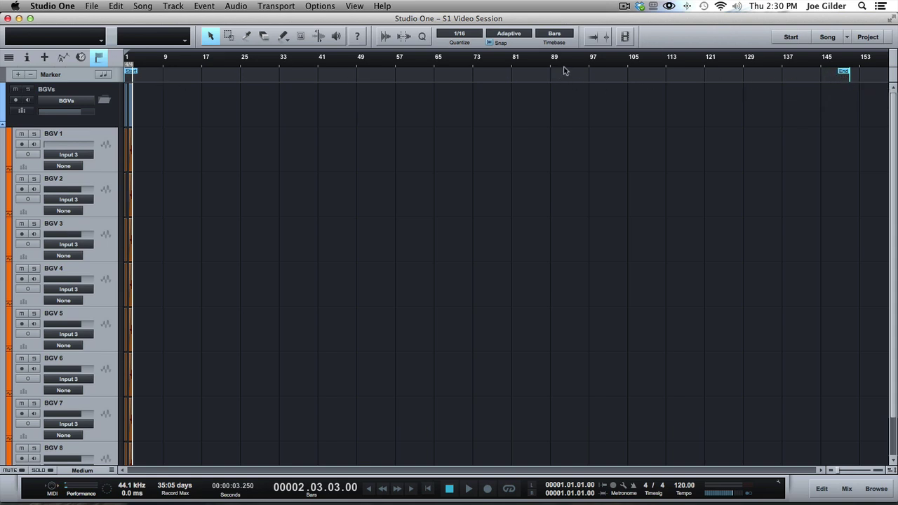
{"action": "left_click", "coordinate": [560, 37]}
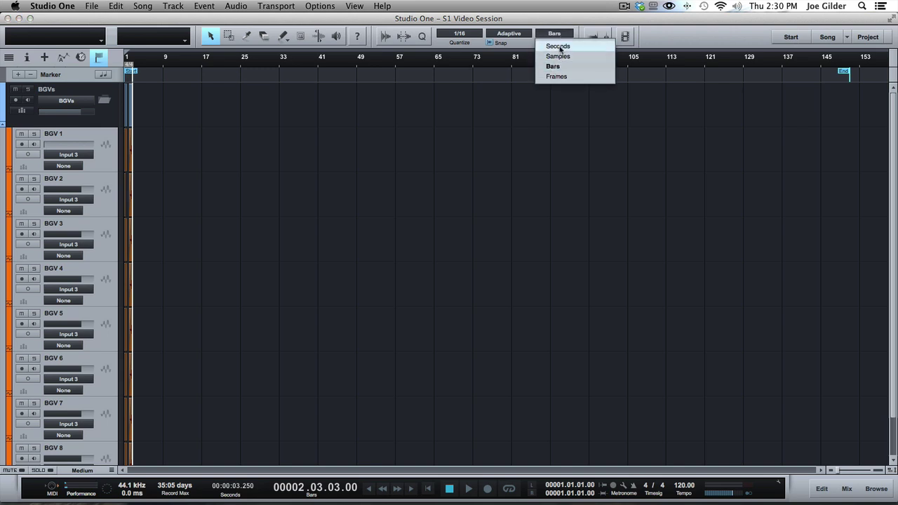
{"action": "left_click", "coordinate": [559, 46]}
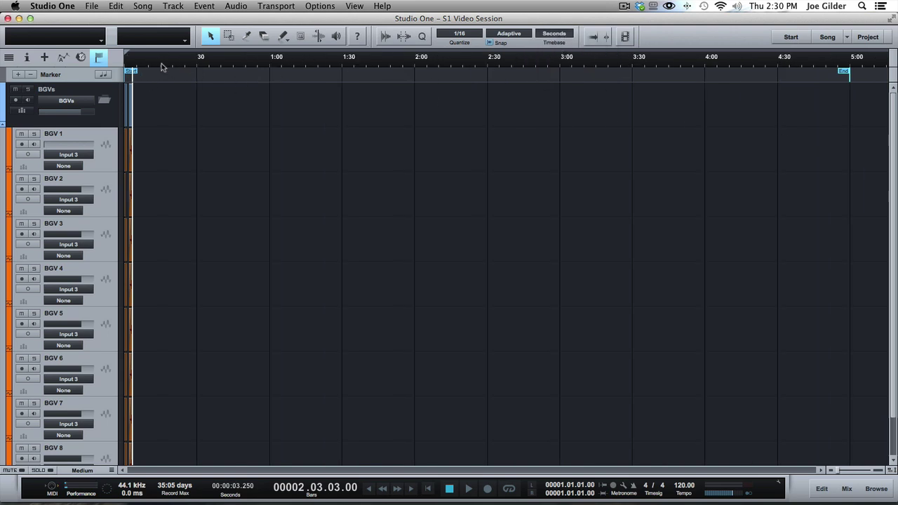
- Check the default song length in the new song settings, cancel, and return to the S1 Video Session song
{"action": "left_click", "coordinate": [790, 37]}
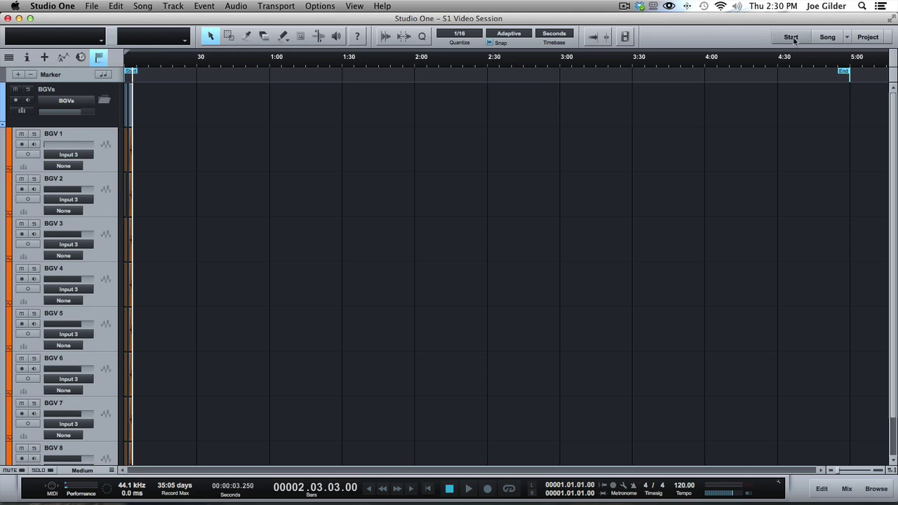
{"action": "left_click", "coordinate": [235, 161]}
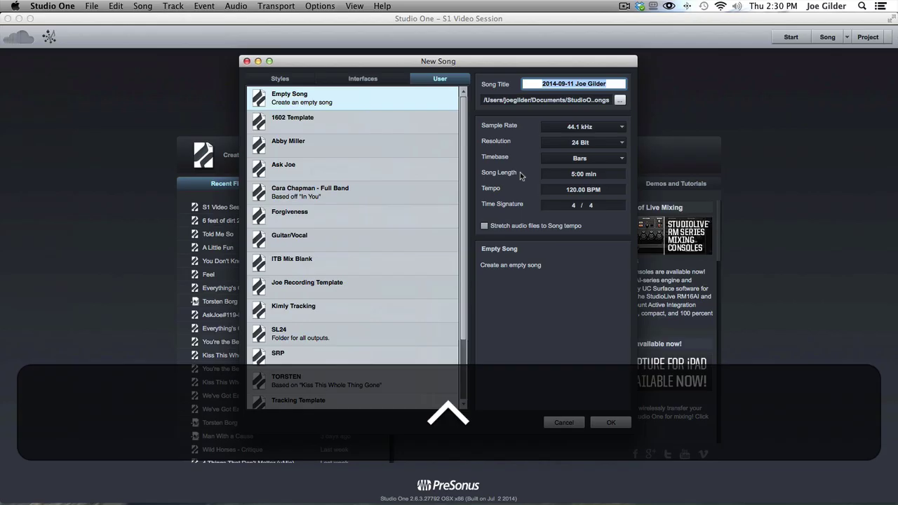
{"action": "left_click", "coordinate": [572, 422]}
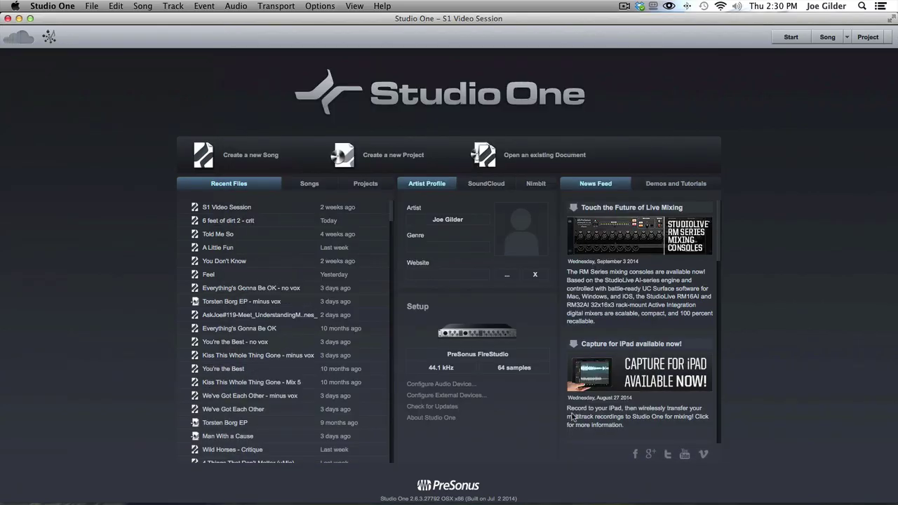
{"action": "left_click", "coordinate": [847, 37]}
{"action": "left_click", "coordinate": [828, 58]}
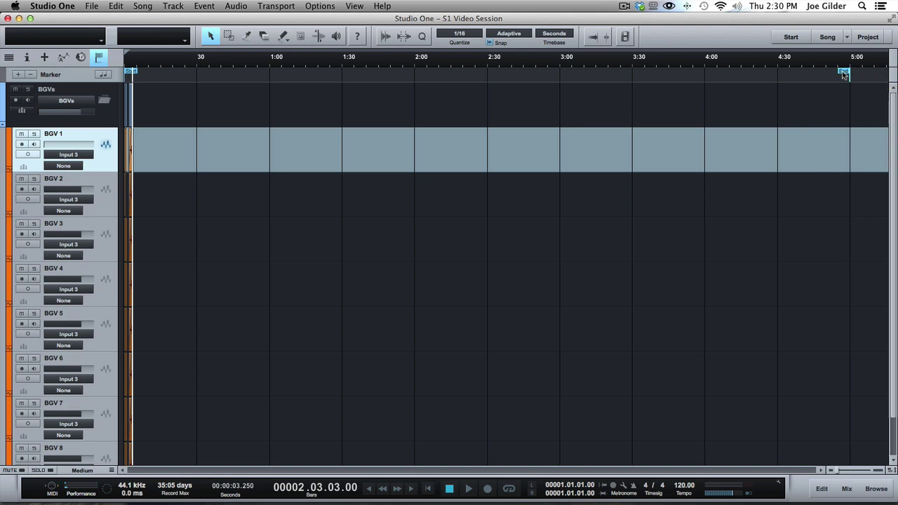
- Review the export range options in the Export Mixdown settings and cancel the export
{"action": "key", "text": "super"}
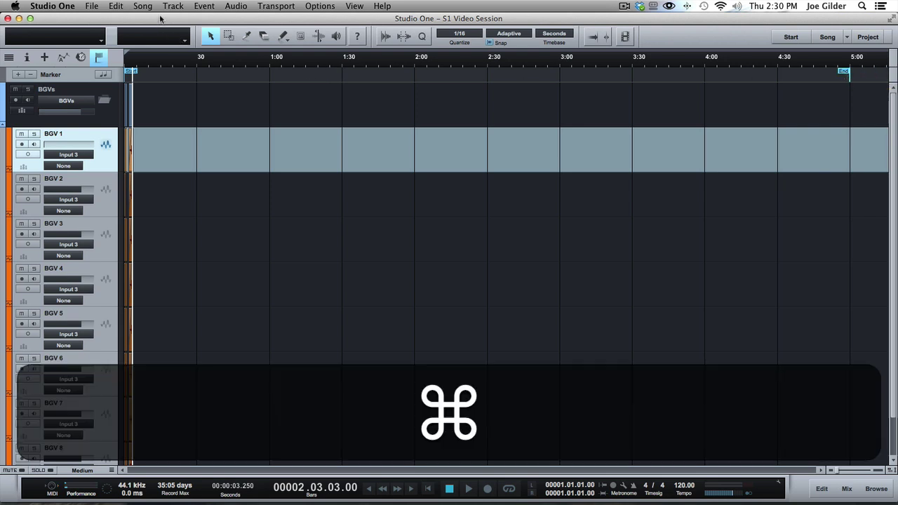
{"action": "key", "text": "super+e"}
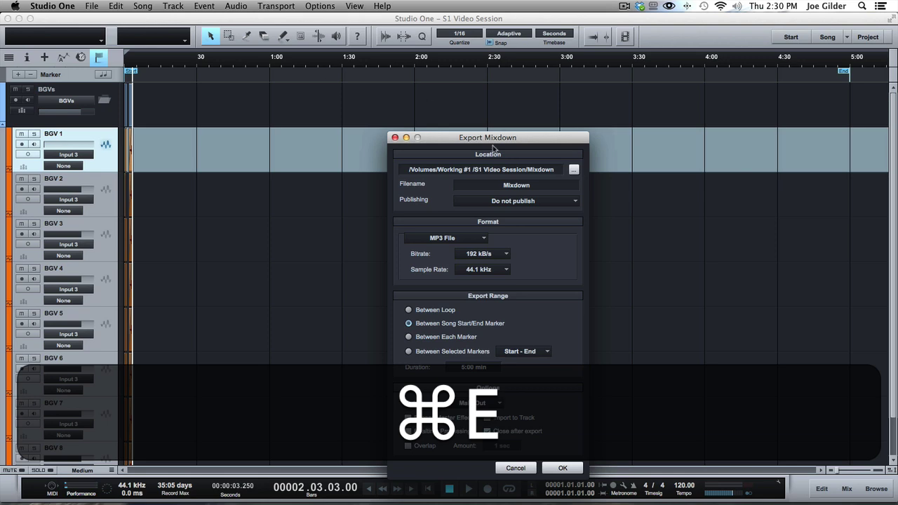
{"action": "left_click_drag", "start_coordinate": [491, 128], "coordinate": [485, 46]}
{"action": "key", "text": "ctrl"}
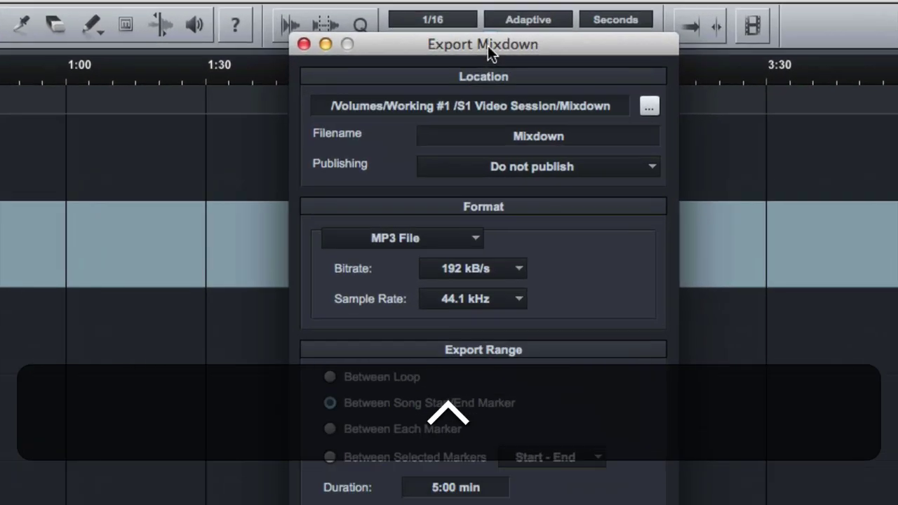
{"action": "left_click_drag", "start_coordinate": [435, 18], "coordinate": [433, 16]}
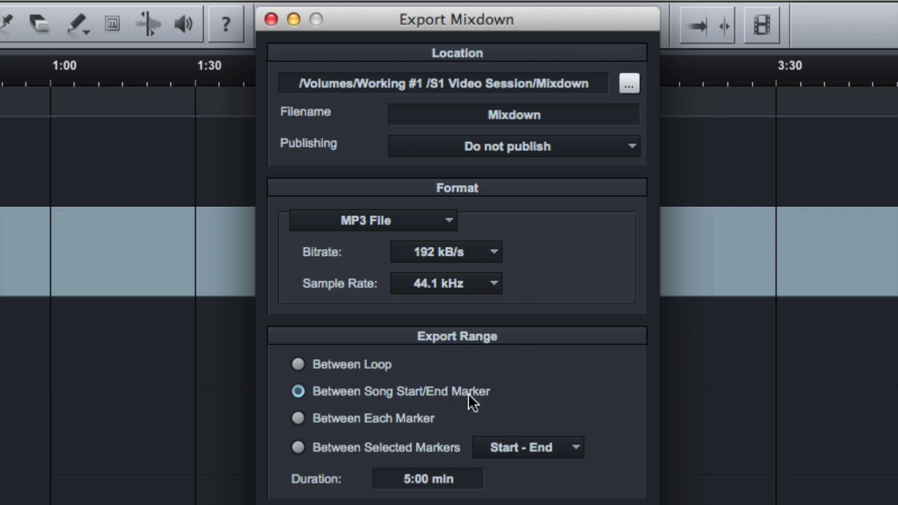
{"action": "key", "text": "ctrl"}
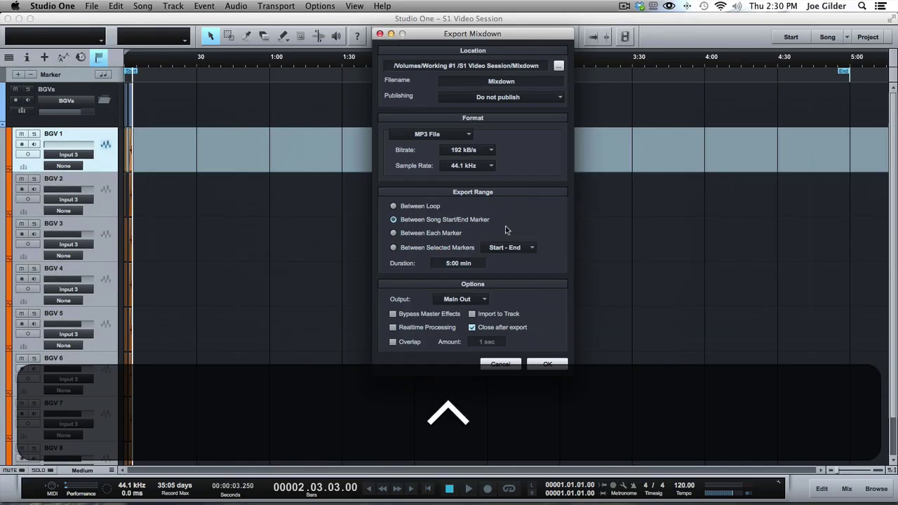
{"action": "left_click", "coordinate": [503, 366]}
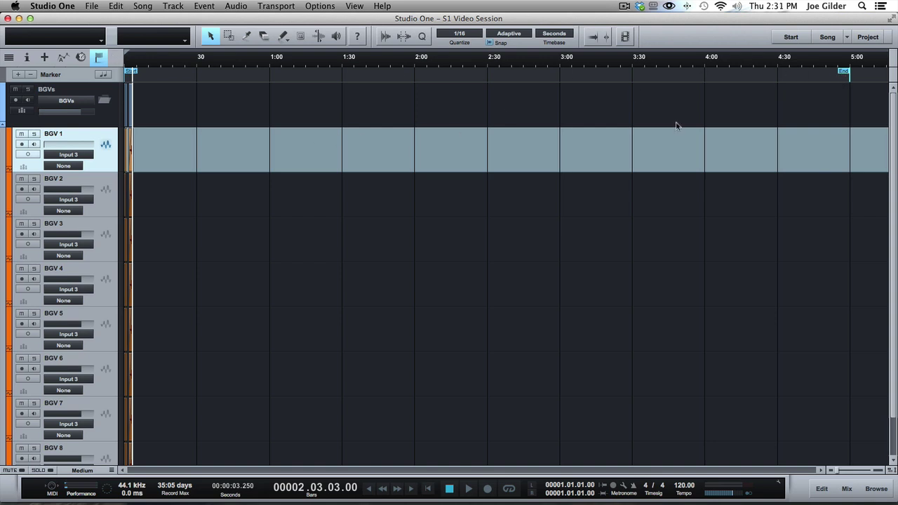
- Try the Start marker at about 8 seconds and return it to the beginning of the timeline
{"action": "mouse_move", "coordinate": [847, 70]}
{"action": "left_mouse_down"}
{"action": "mouse_move", "coordinate": [669, 84]}
{"action": "mouse_move", "coordinate": [856, 78]}
{"action": "mouse_move", "coordinate": [850, 73]}
{"action": "left_mouse_up"}
{"action": "mouse_move", "coordinate": [137, 64]}
{"action": "left_mouse_down"}
{"action": "mouse_move", "coordinate": [144, 87]}
{"action": "mouse_move", "coordinate": [219, 73]}
{"action": "mouse_move", "coordinate": [121, 69]}
{"action": "left_mouse_up"}
{"action": "left_click", "coordinate": [129, 72]}
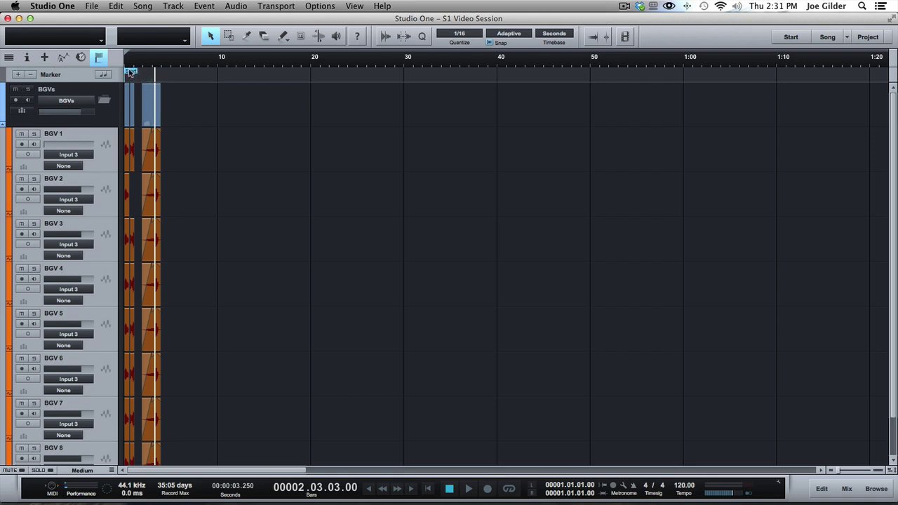
{"action": "mouse_move", "coordinate": [130, 73]}
{"action": "left_mouse_down"}
{"action": "mouse_move", "coordinate": [213, 76]}
{"action": "mouse_move", "coordinate": [202, 75]}
{"action": "left_mouse_up"}
{"action": "left_click_drag", "start_coordinate": [205, 73], "coordinate": [131, 75]}
- Play the song from 8 seconds, add a marker at 25 seconds during playback, and stop
{"action": "left_click", "coordinate": [209, 59]}
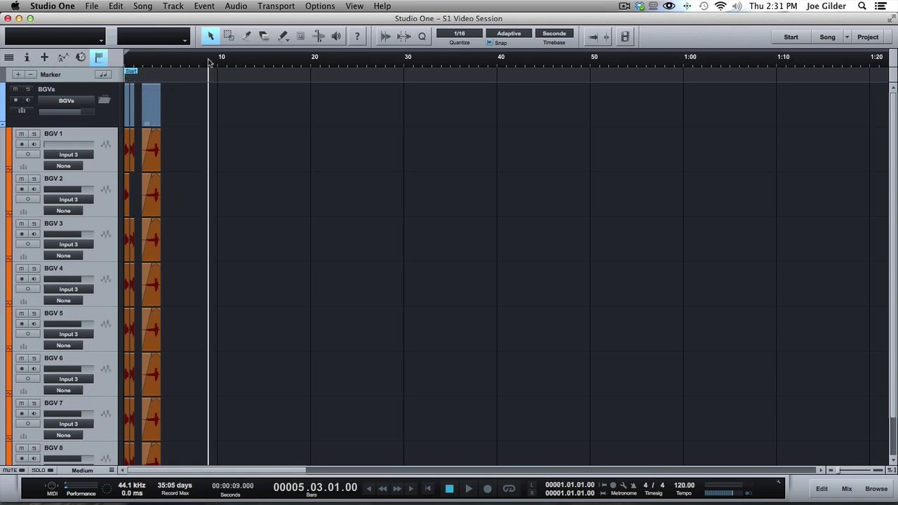
{"action": "left_click", "coordinate": [244, 59]}
{"action": "left_click", "coordinate": [203, 65]}
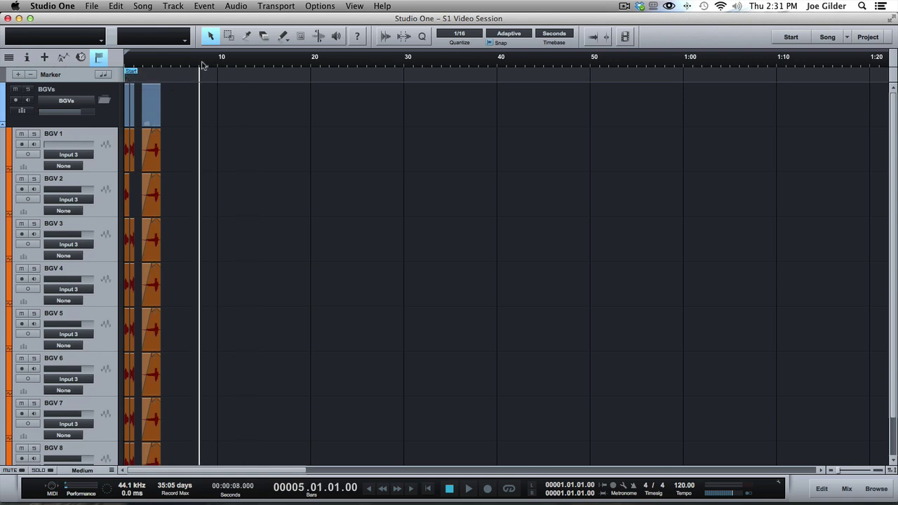
{"action": "key", "text": "space"}
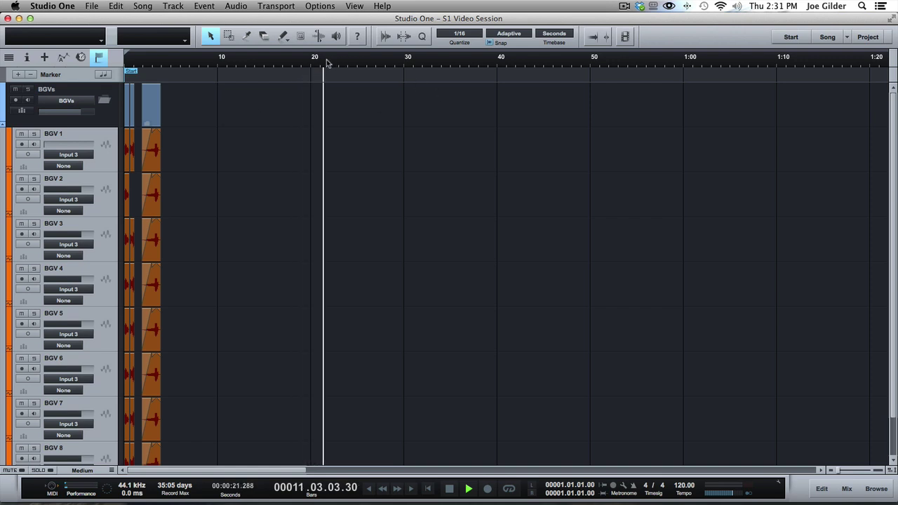
{"action": "left_click_drag", "start_coordinate": [328, 62], "coordinate": [328, 83]}
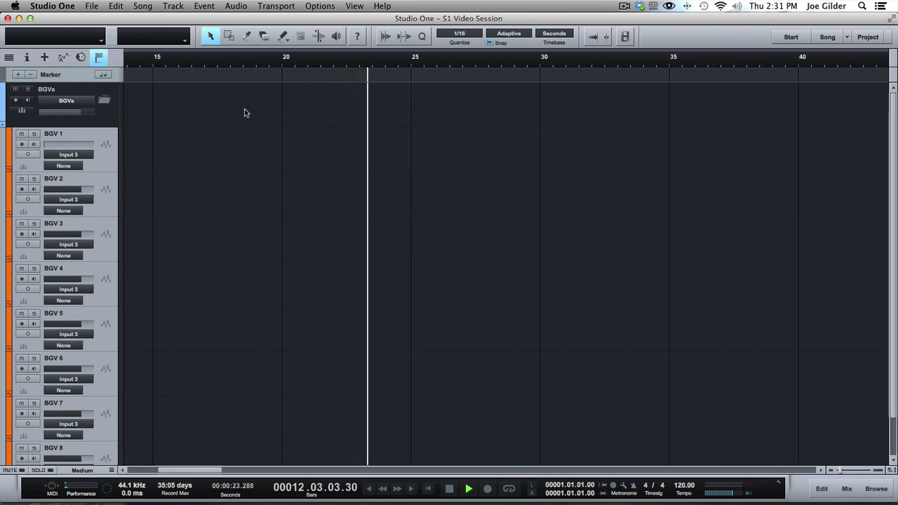
{"action": "key", "text": "y"}
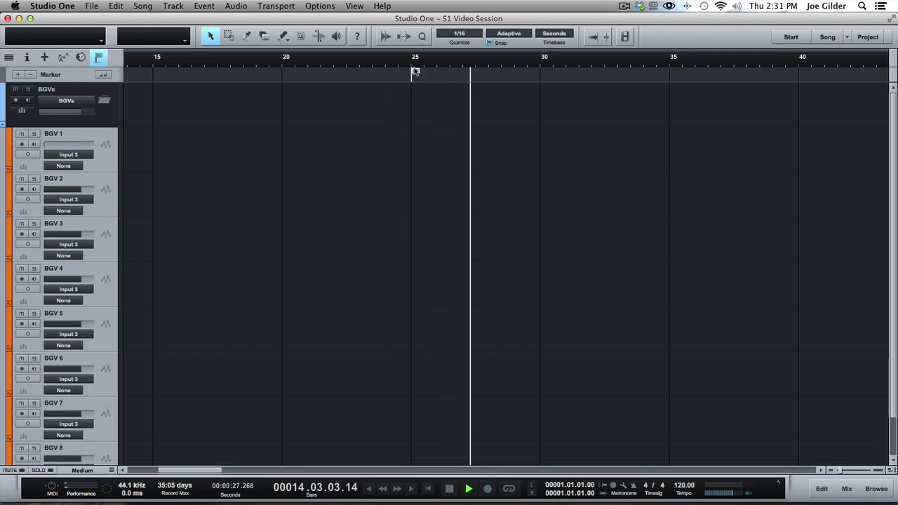
{"action": "key", "text": "space"}
{"action": "scroll", "coordinate": [415, 73], "scroll_direction": "up", "scroll_amount": 10}
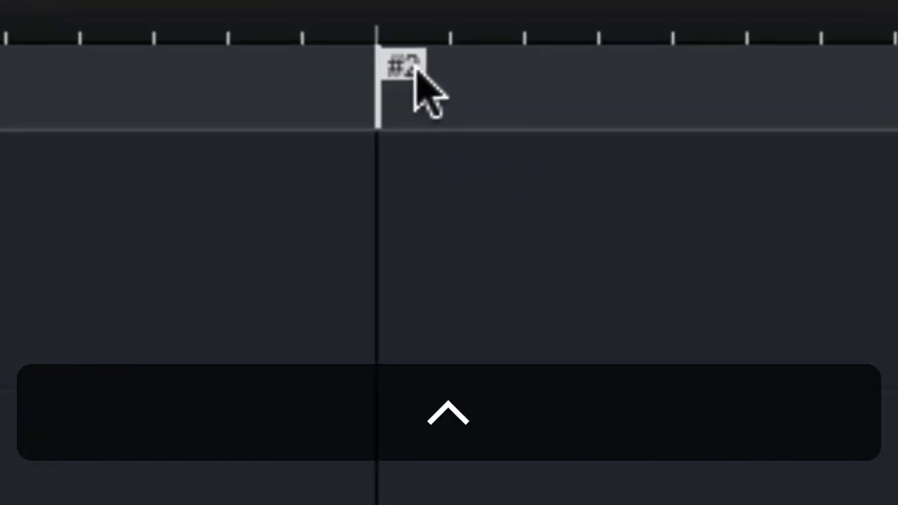
{"action": "scroll", "coordinate": [415, 74], "scroll_direction": "down", "scroll_amount": 10}
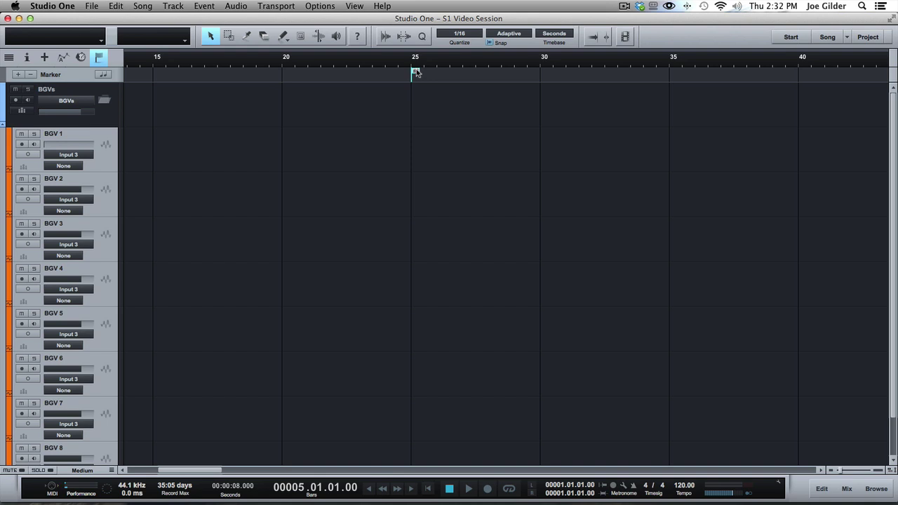
- Move the playhead to the marker at 25 seconds and rename the marker asdfsadfas
{"action": "left_click", "coordinate": [416, 73]}
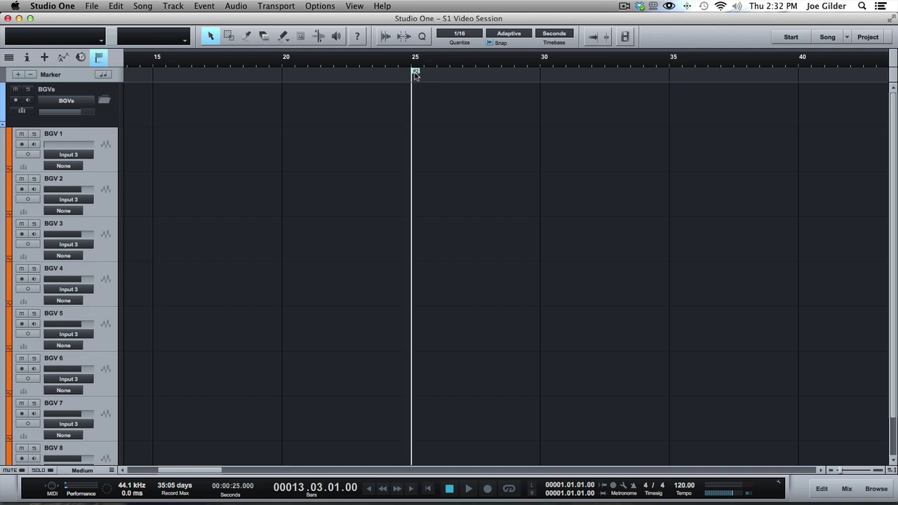
{"action": "double_click", "coordinate": [416, 73]}
{"action": "type", "text": "asdfsadfas"}
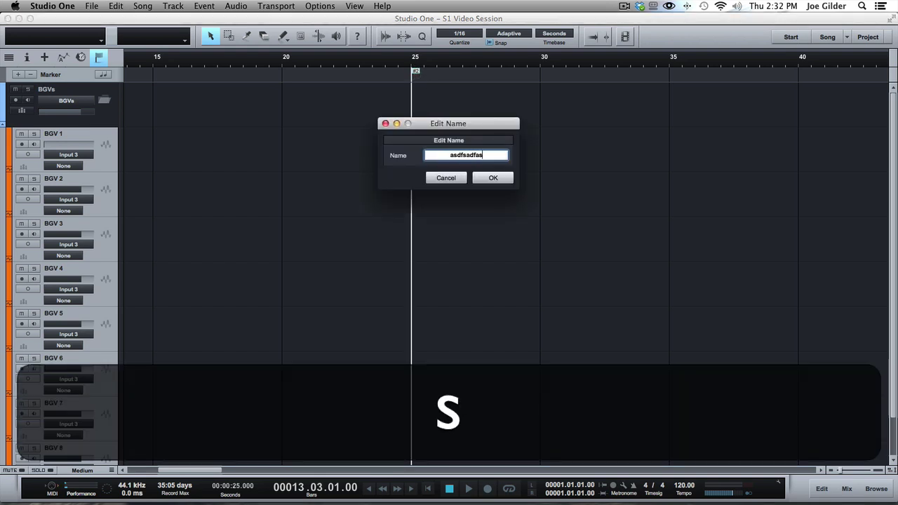
{"action": "key", "text": "Return"}
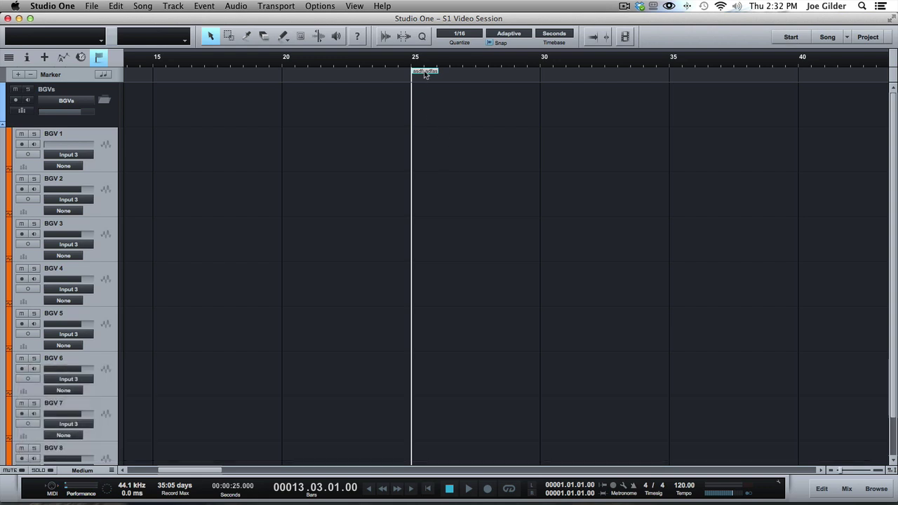
- Play the song from 25 seconds and insert a marker named V1 at about 30 seconds during playback
{"action": "key", "text": "space"}
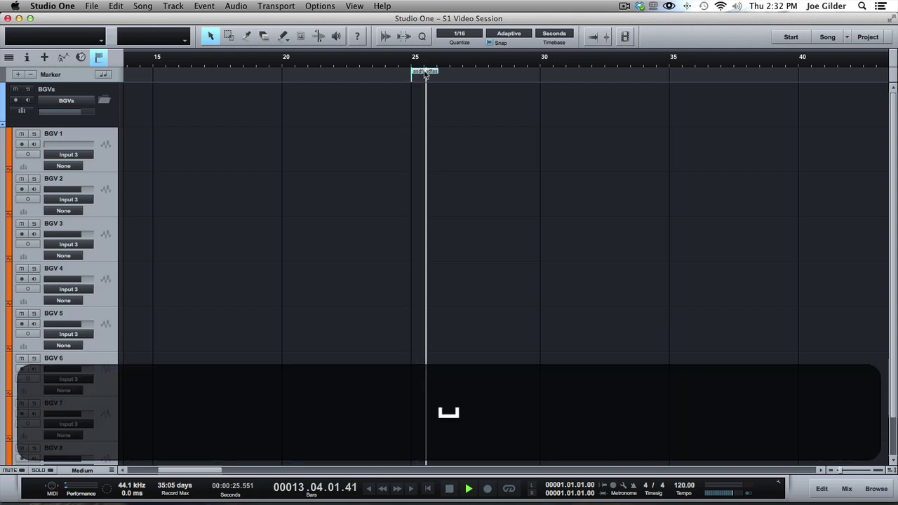
{"action": "key", "text": "shift"}
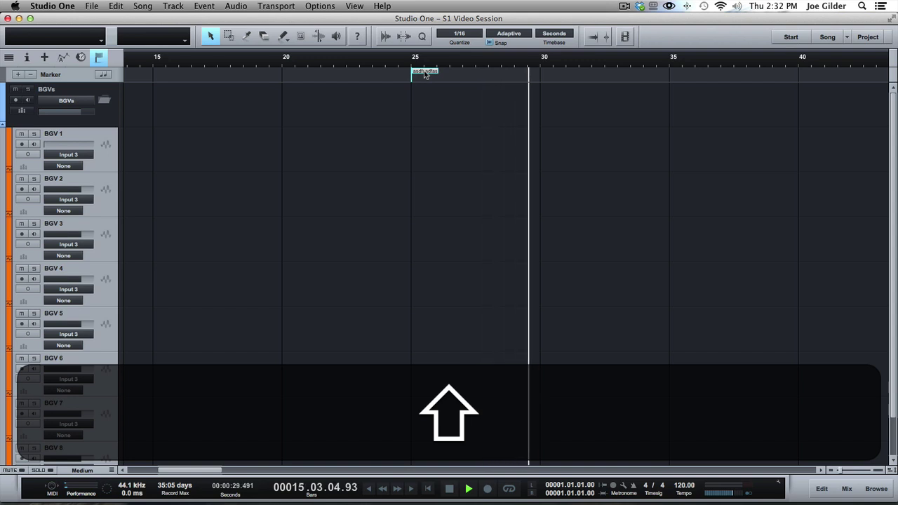
{"action": "key", "text": "shift+y"}
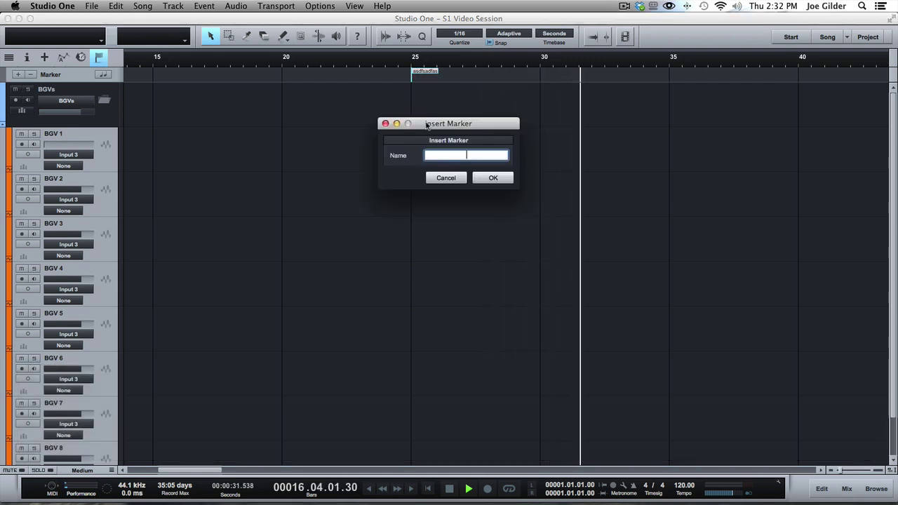
{"action": "scroll", "coordinate": [426, 122], "scroll_direction": "up", "scroll_amount": 10}
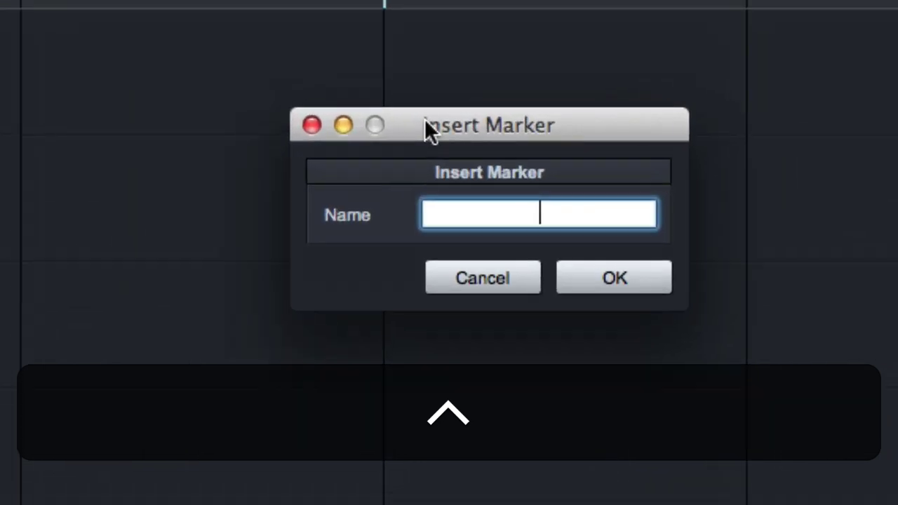
{"action": "type", "text": "V1"}
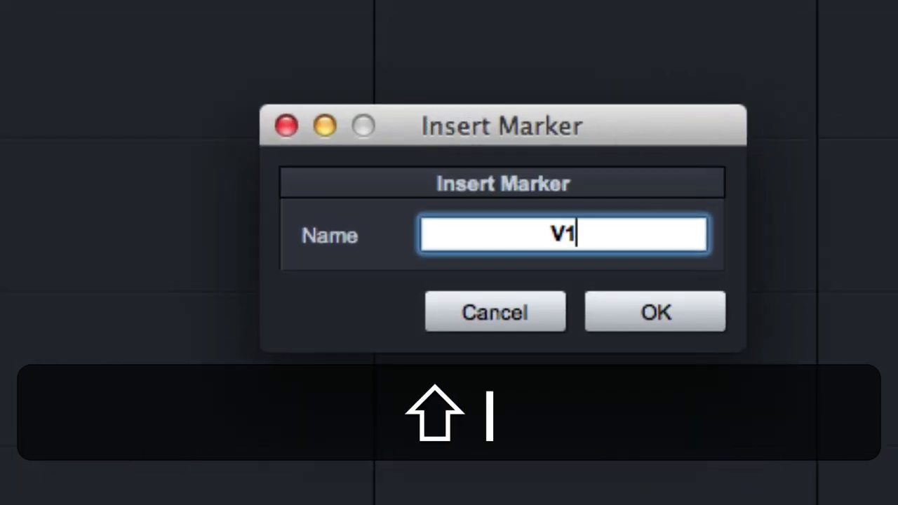
{"action": "key", "text": "Return"}
{"action": "scroll", "coordinate": [528, 112], "scroll_direction": "down", "scroll_amount": 2}
{"action": "scroll", "coordinate": [525, 101], "scroll_direction": "down", "scroll_amount": 5}
{"action": "scroll", "coordinate": [551, 59], "scroll_direction": "up", "scroll_amount": 5}
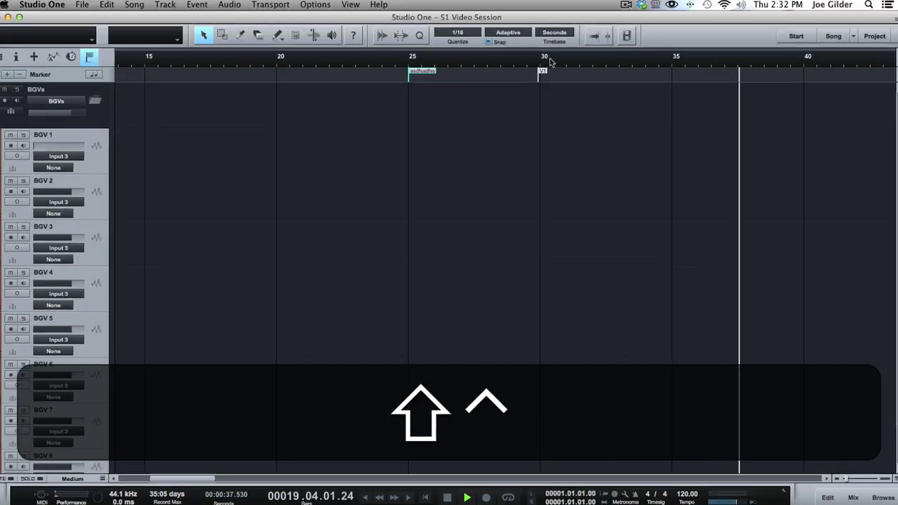
- Insert markers named CH1 at about 39 seconds and V2 at about 42 seconds while the song plays
{"action": "scroll", "coordinate": [550, 59], "scroll_direction": "down", "scroll_amount": 5}
{"action": "key", "text": "ctrl+shift+y"}
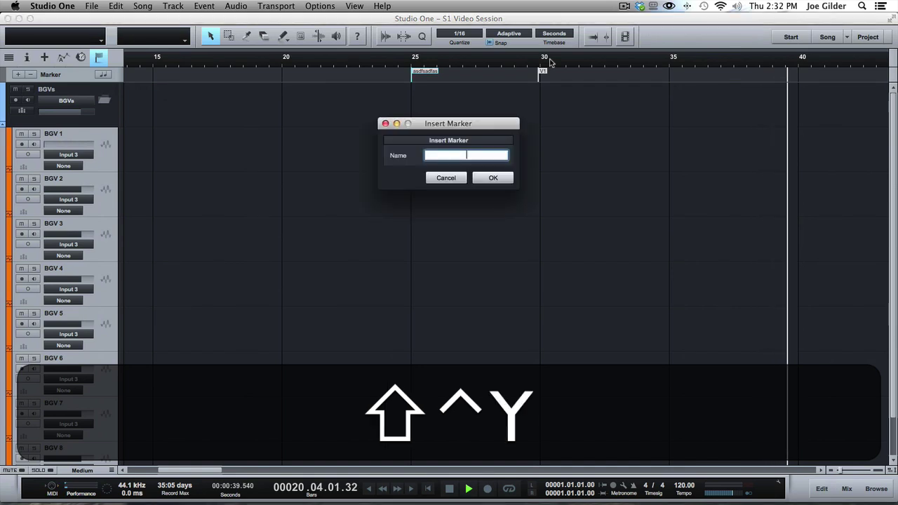
{"action": "type", "text": "CH2"}
{"action": "key", "text": "Return"}
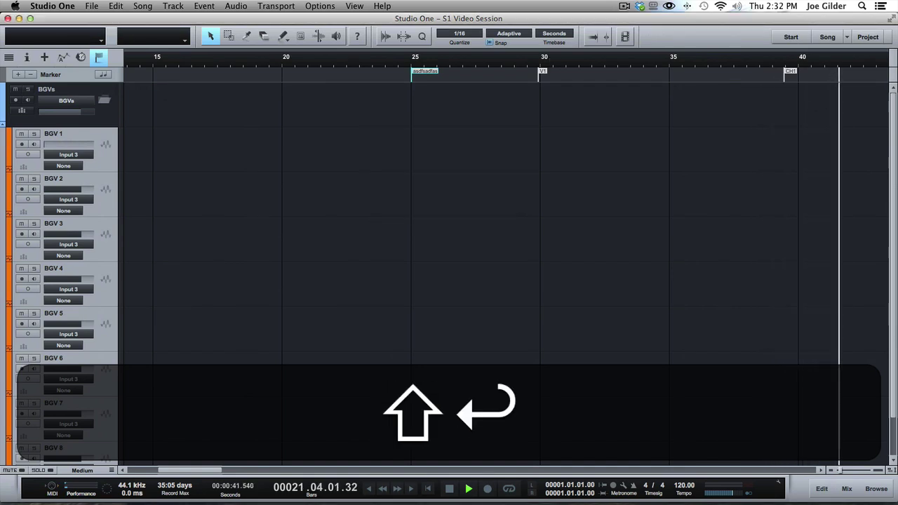
{"action": "key", "text": "shift+y"}
{"action": "type", "text": "V2"}
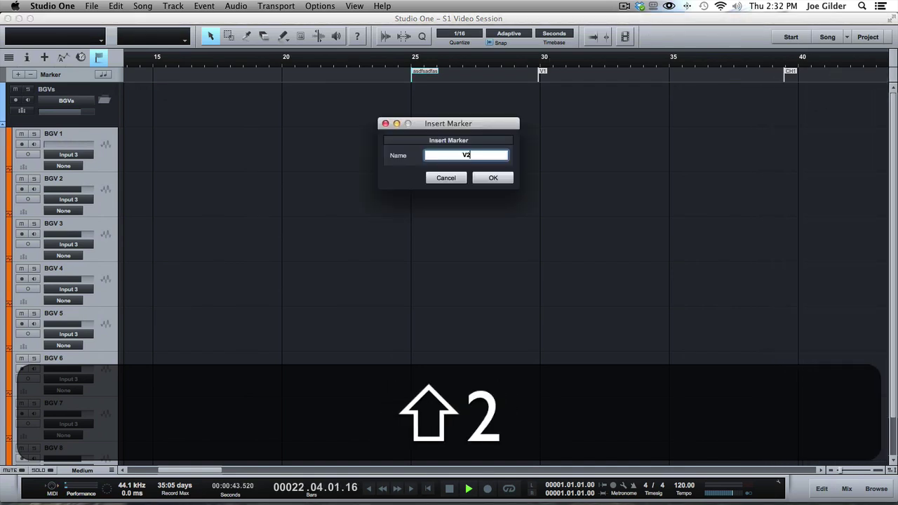
{"action": "key", "text": "Return"}
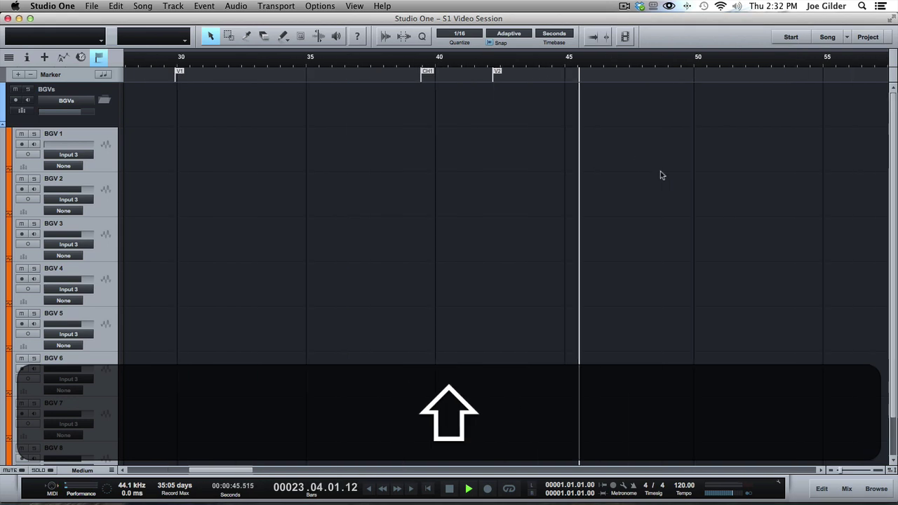
- With playback stopped, move the V2 marker to 50 seconds and place the playhead at 1:01
{"action": "left_click_drag", "start_coordinate": [281, 60], "coordinate": [282, 37]}
{"action": "key", "text": "shift+space"}
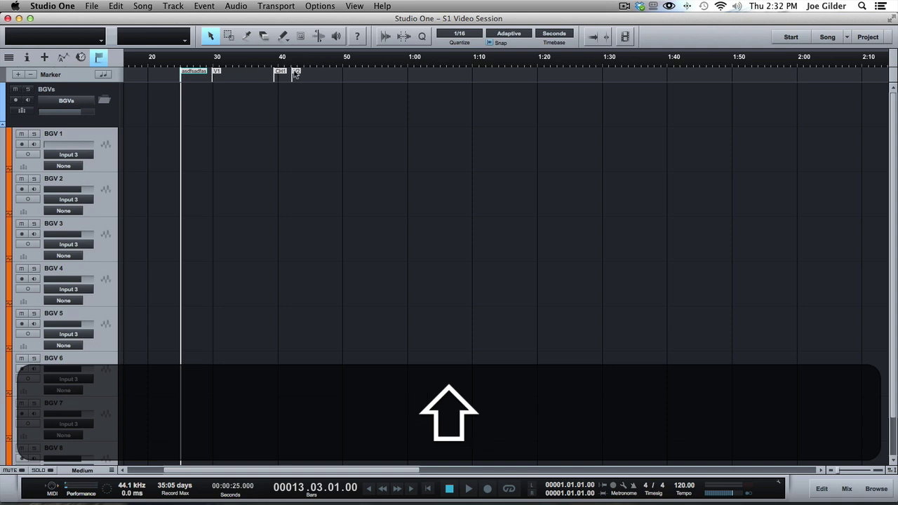
{"action": "left_click_drag", "start_coordinate": [295, 73], "coordinate": [345, 73]}
{"action": "left_click", "coordinate": [414, 66]}
{"action": "key", "text": "shift+y"}
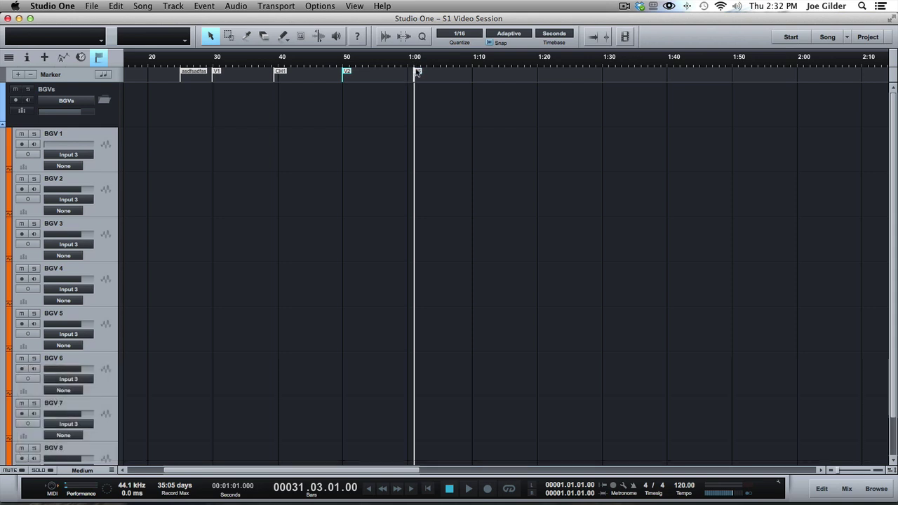
{"action": "double_click", "coordinate": [416, 72]}
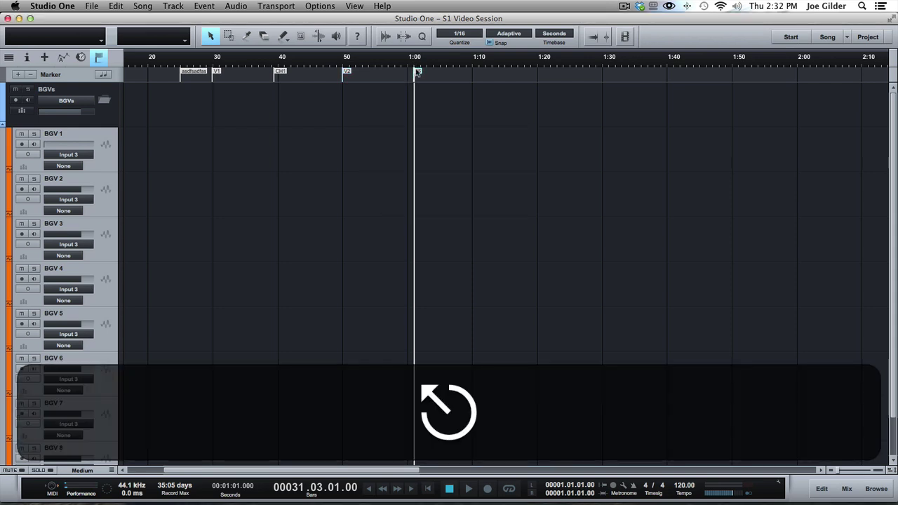
{"action": "key", "text": "Delete"}
- Insert a marker named CH2 at the playhead position of 1:01
{"action": "key", "text": "shift"}
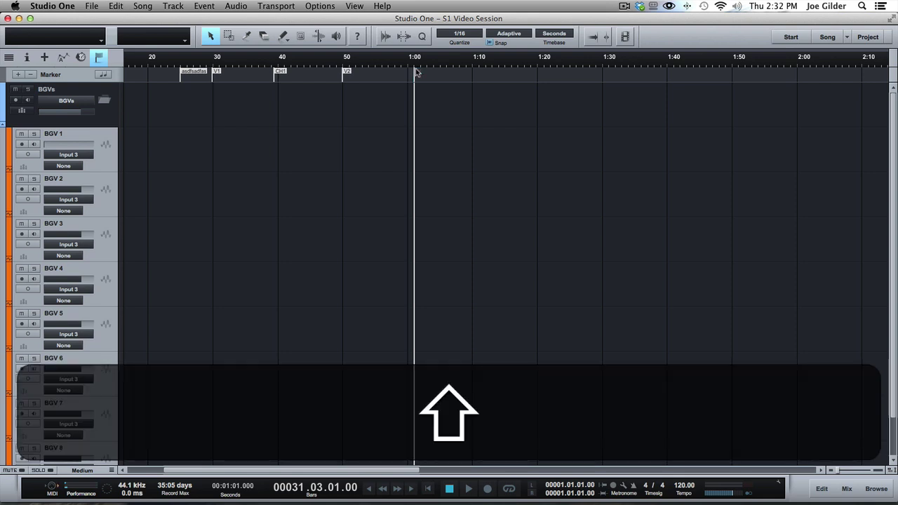
{"action": "key", "text": "shift+y"}
{"action": "type", "text": "C"}
{"action": "key", "text": "BackSpace"}
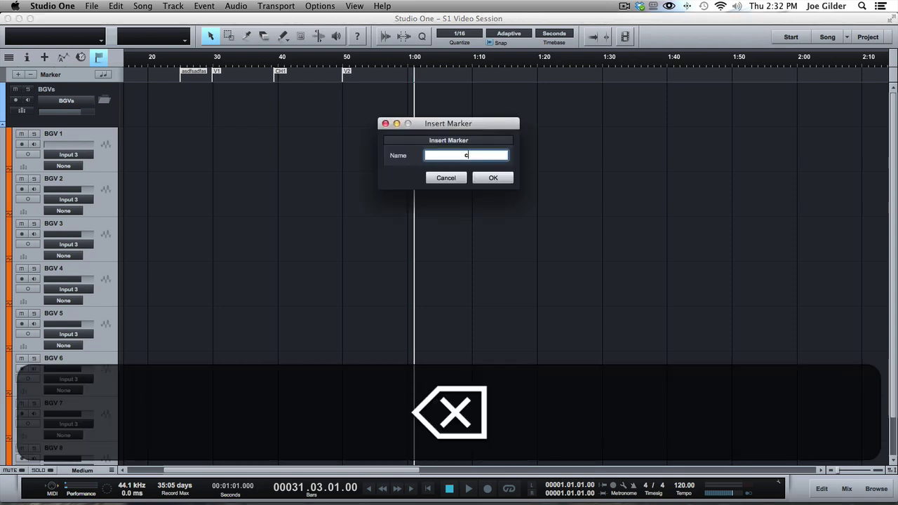
{"action": "type", "text": "CHG"}
{"action": "key", "text": "BackSpace"}
{"action": "type", "text": "2"}
{"action": "key", "text": "Return"}
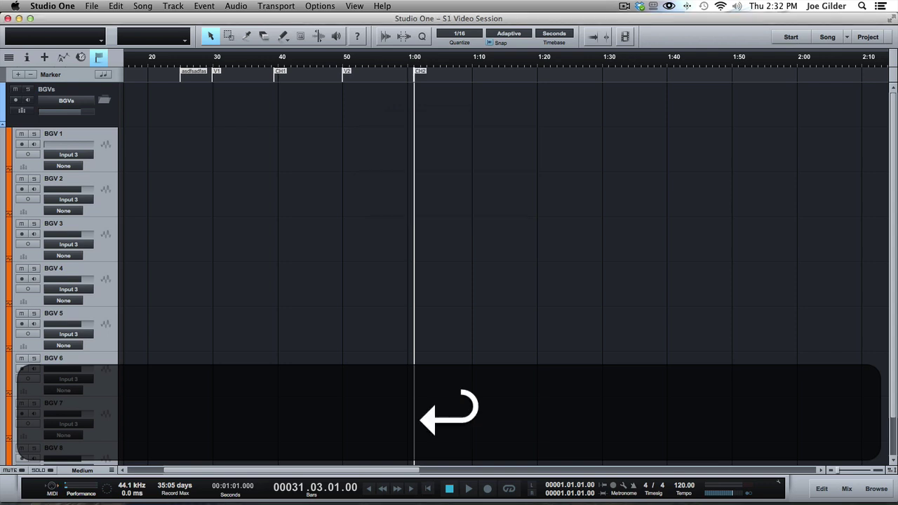
- Delete the asdfsadfas marker at 25 seconds from the marker track
{"action": "left_click", "coordinate": [507, 63]}
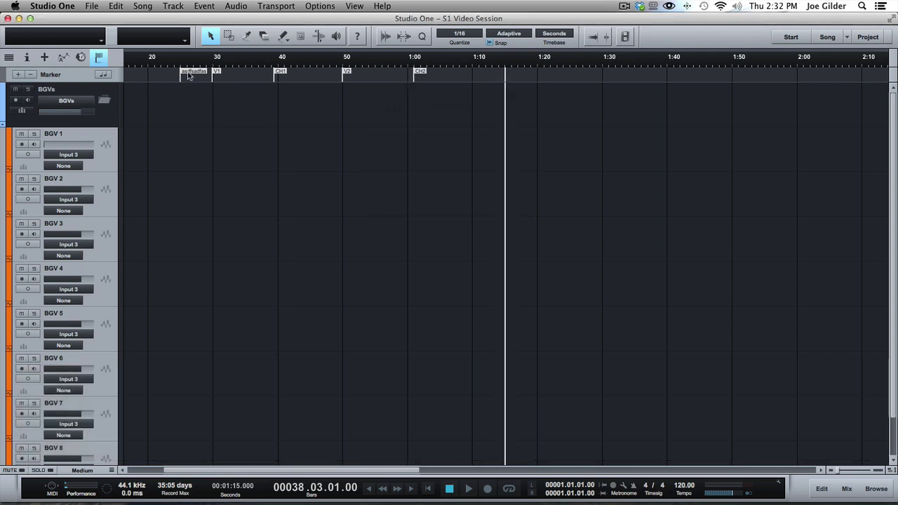
{"action": "scroll", "coordinate": [187, 72], "scroll_direction": "up", "scroll_amount": 10}
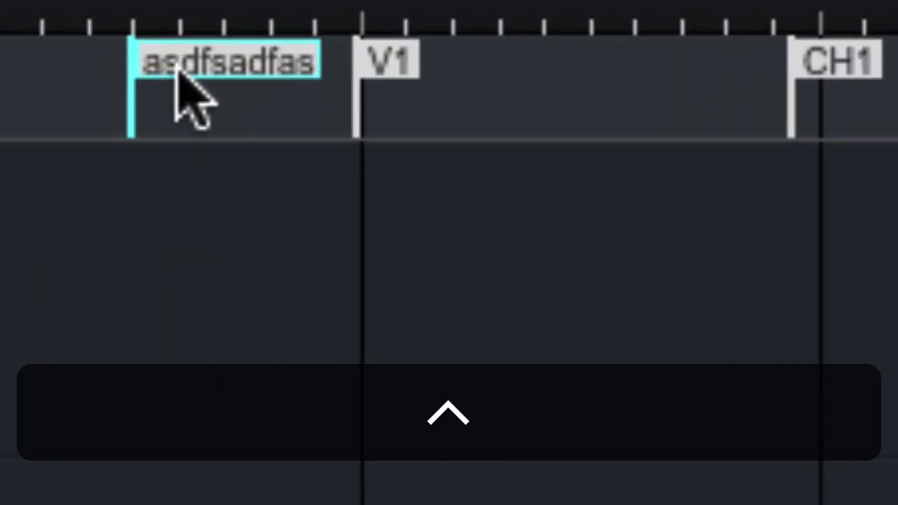
{"action": "key", "text": "ctrl+BackSpace"}
{"action": "scroll", "coordinate": [176, 70], "scroll_direction": "down", "scroll_amount": 10}
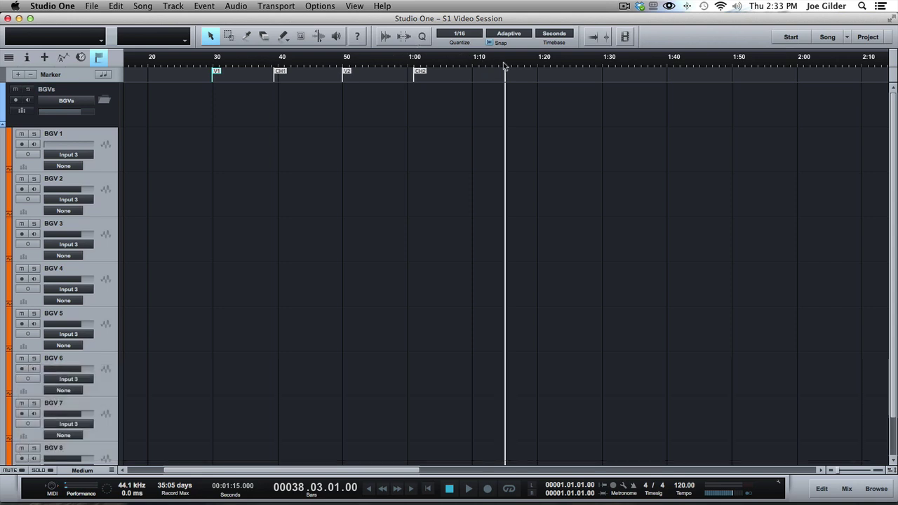
- Place the playhead at 1:11 and insert a marker named Bridge there
{"action": "left_click", "coordinate": [374, 64]}
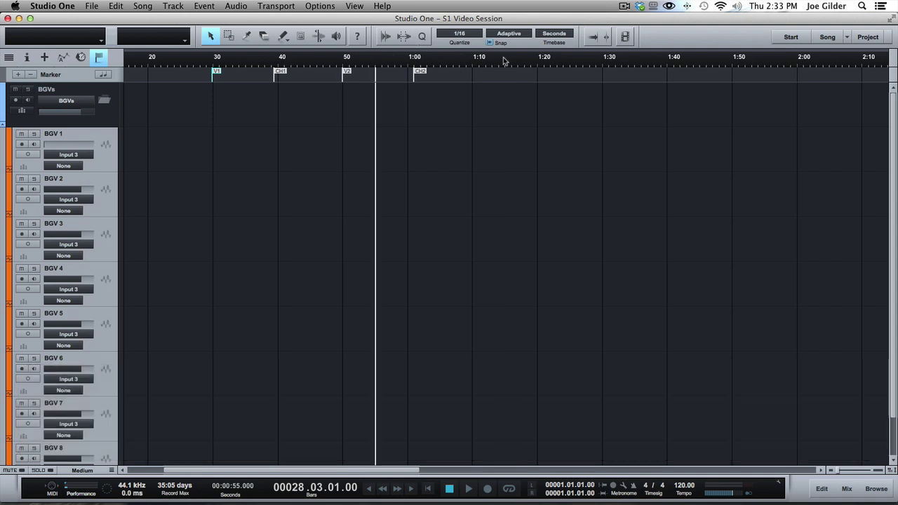
{"action": "left_click", "coordinate": [506, 61]}
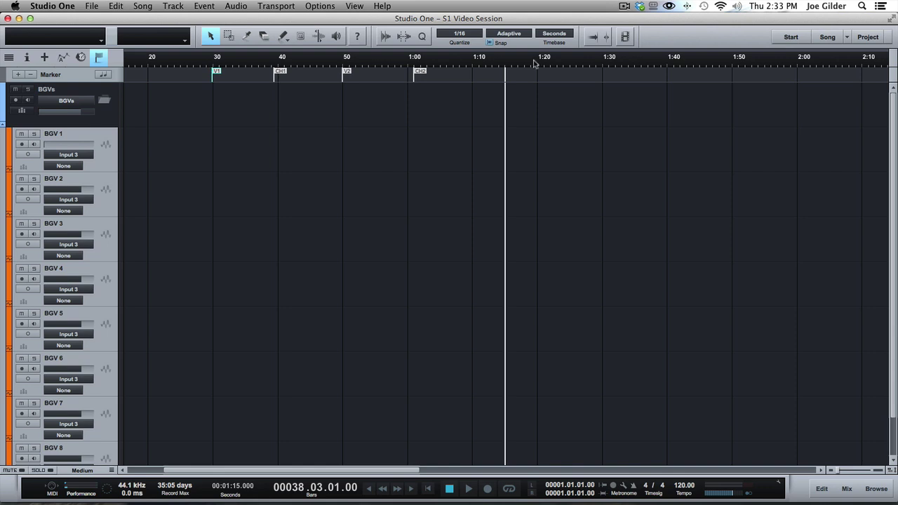
{"action": "left_click", "coordinate": [478, 64]}
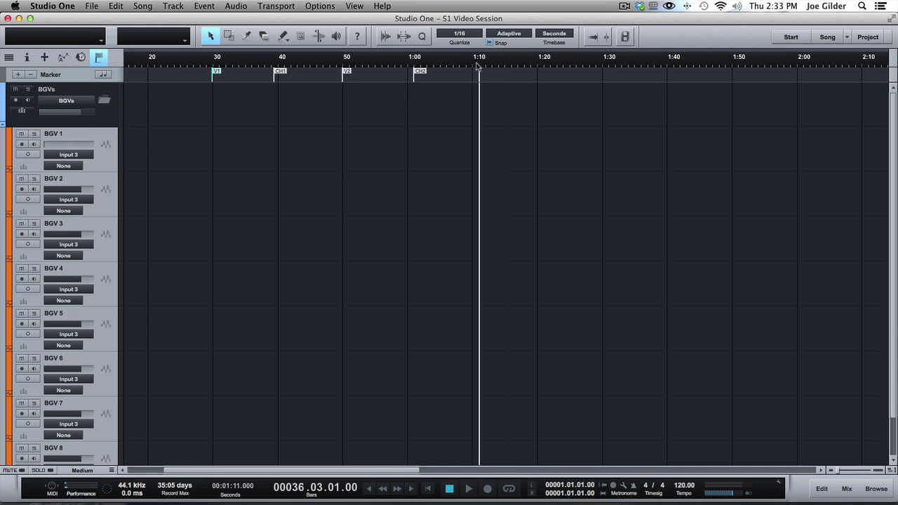
{"action": "key", "text": "shift+y"}
{"action": "type", "text": "Bridge"}
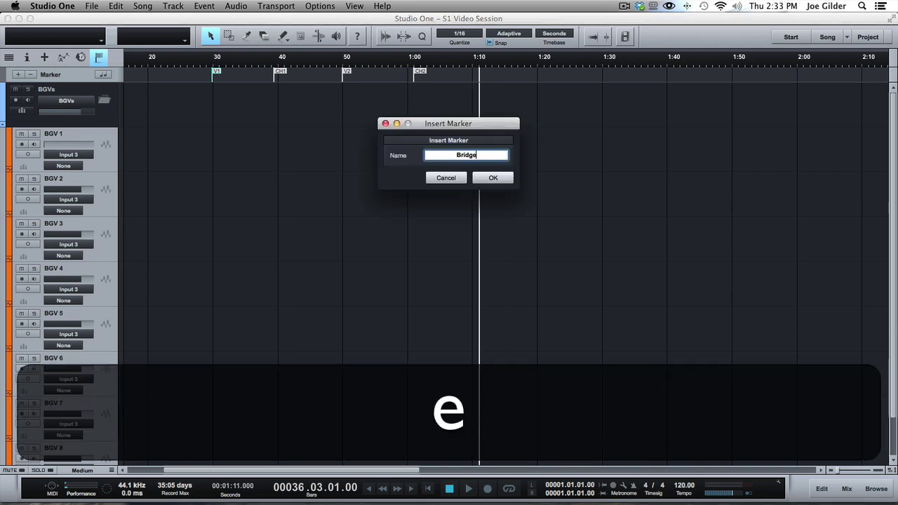
{"action": "key", "text": "Return"}
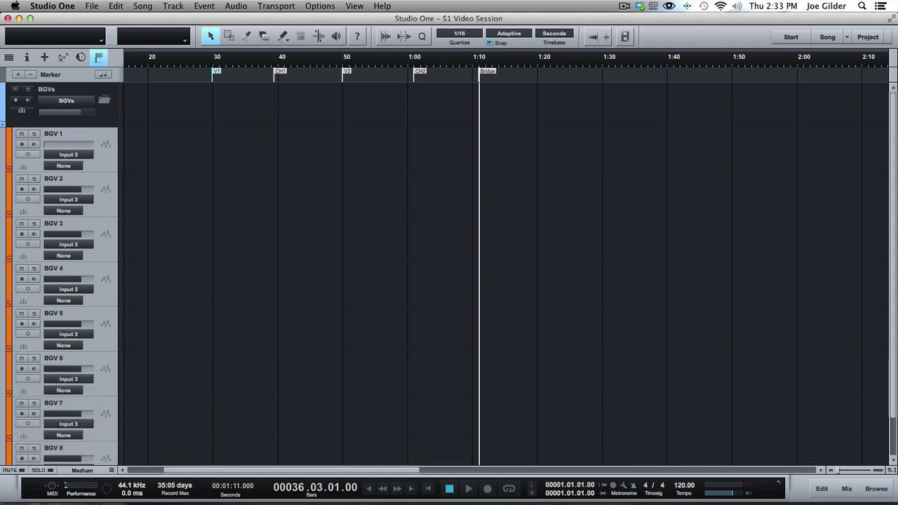
- Place the playhead at 1:30 and insert a marker named Ch3 there
{"action": "left_click", "coordinate": [601, 66]}
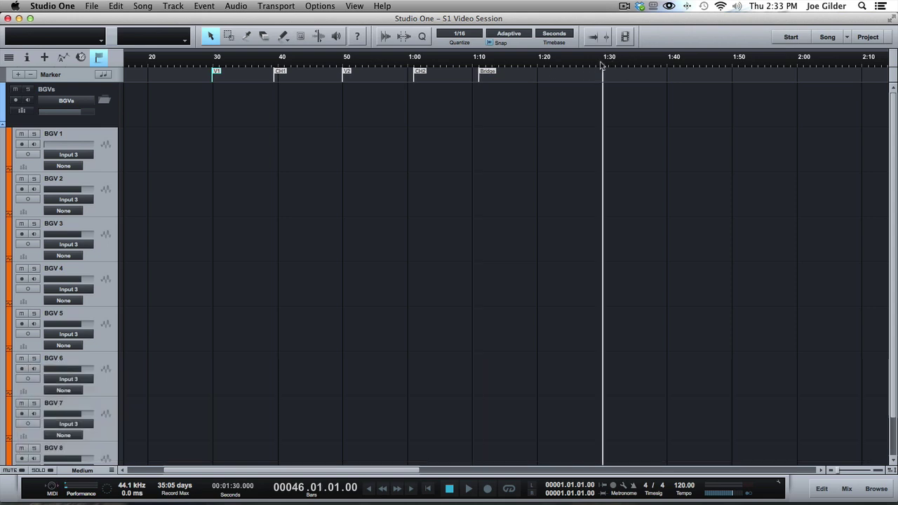
{"action": "key", "text": "shift+y"}
{"action": "type", "text": "Ch2"}
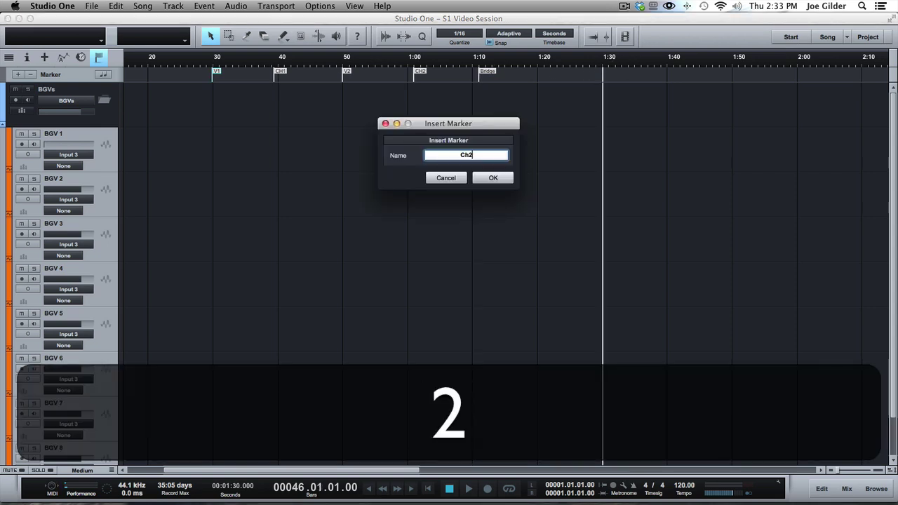
{"action": "key", "text": "BackSpace"}
{"action": "type", "text": "3"}
{"action": "key", "text": "Return"}
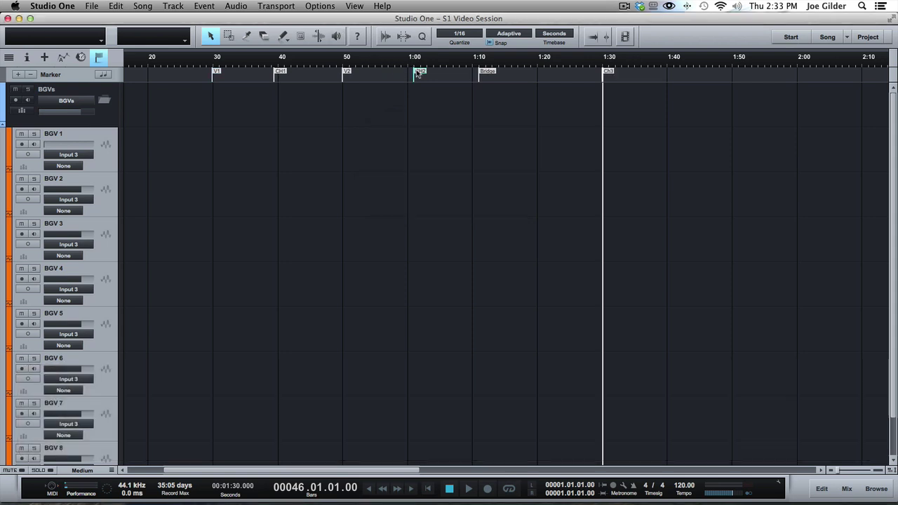
- Reposition the playhead at several points from the Bridge marker back towards V1, finishing at 23 seconds
{"action": "left_click", "coordinate": [486, 67]}
{"action": "left_click", "coordinate": [480, 67]}
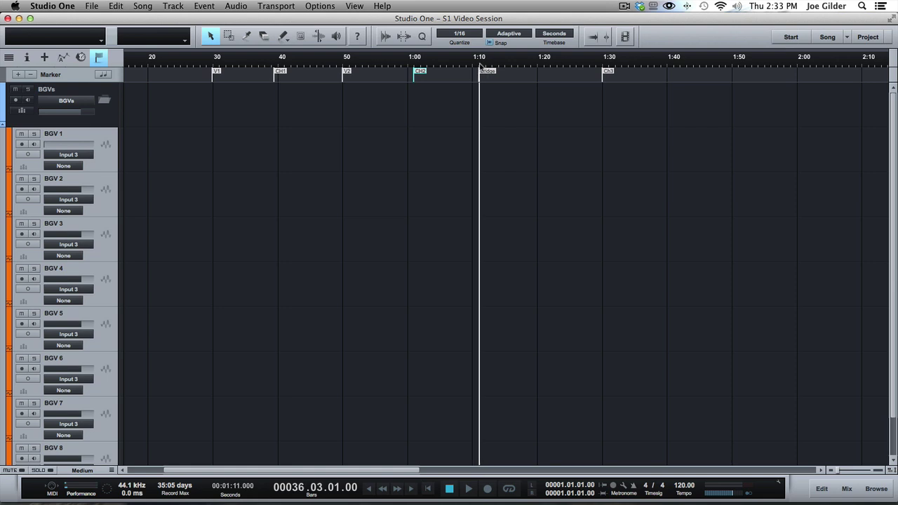
{"action": "left_click", "coordinate": [390, 67]}
{"action": "left_click", "coordinate": [318, 56]}
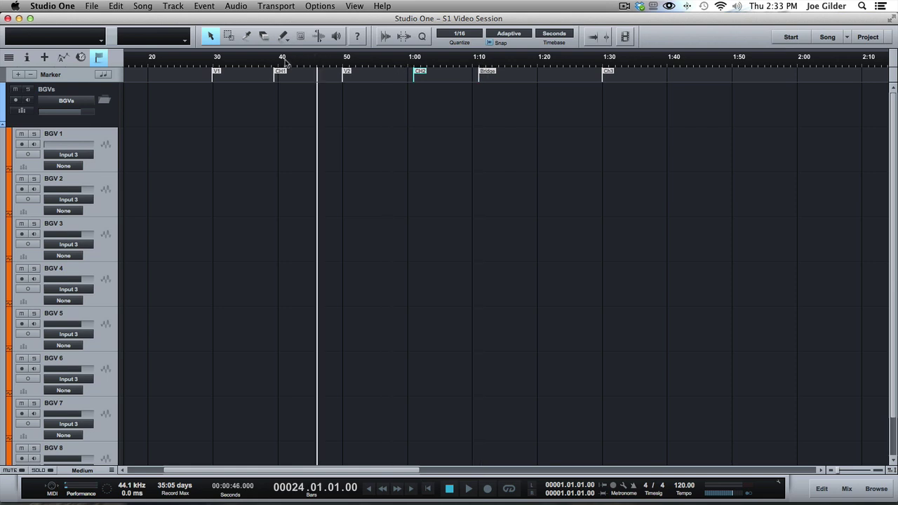
{"action": "left_click", "coordinate": [285, 61]}
{"action": "left_click", "coordinate": [272, 61]}
{"action": "left_click", "coordinate": [225, 63]}
{"action": "left_click", "coordinate": [167, 63]}
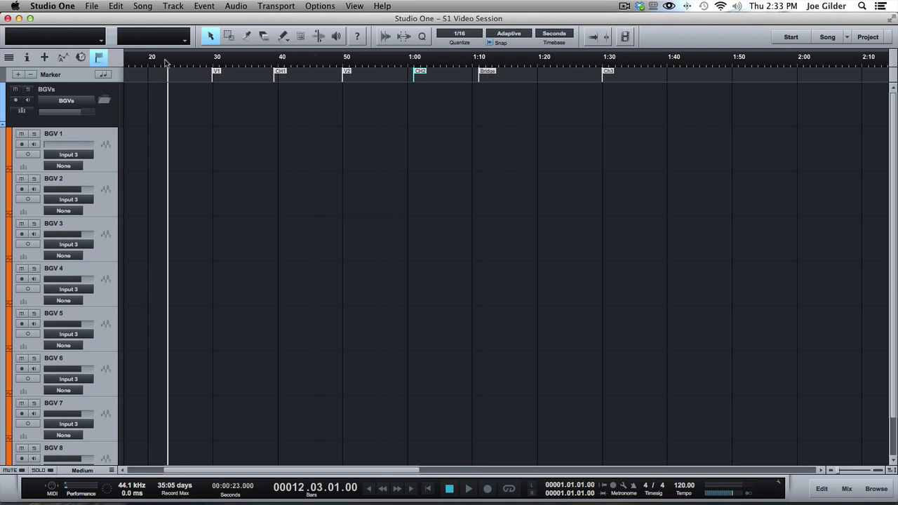
- Jump the playhead from 23 seconds to the V1 marker and back and forth between V1 and CH1, ending on CH1
{"action": "key", "text": "Up"}
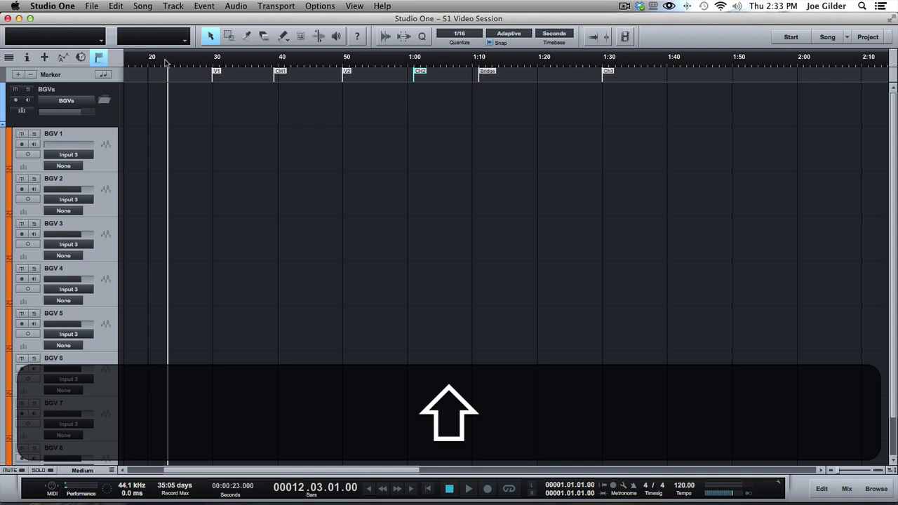
{"action": "key", "text": "shift+n"}
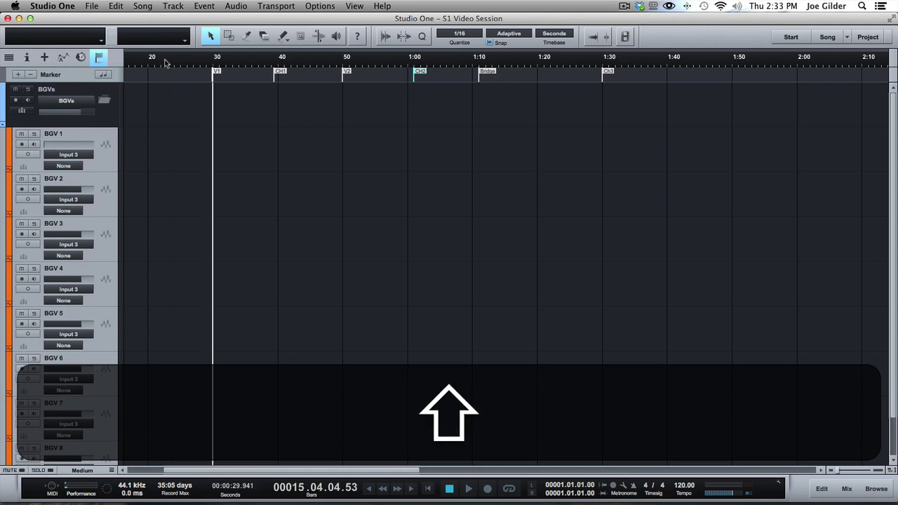
{"action": "key", "text": "shift+n"}
{"action": "key", "text": "shift+b"}
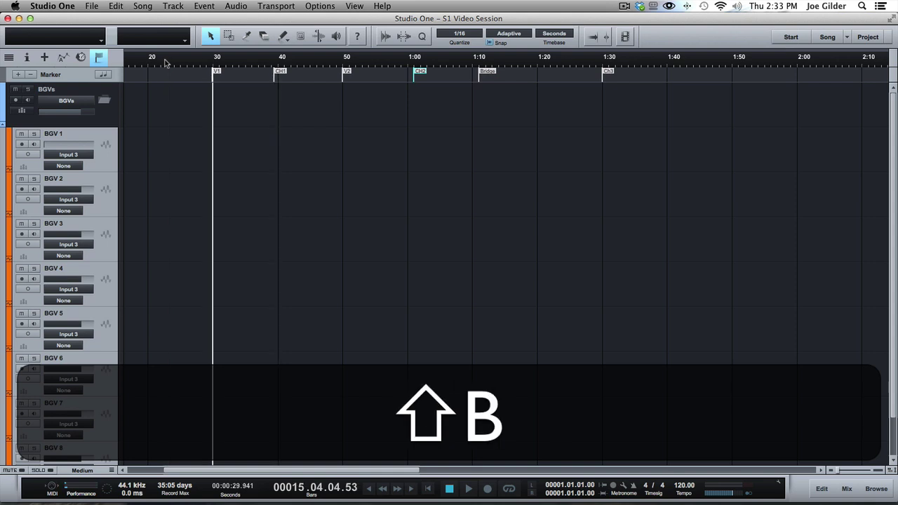
{"action": "key", "text": "shift+n"}
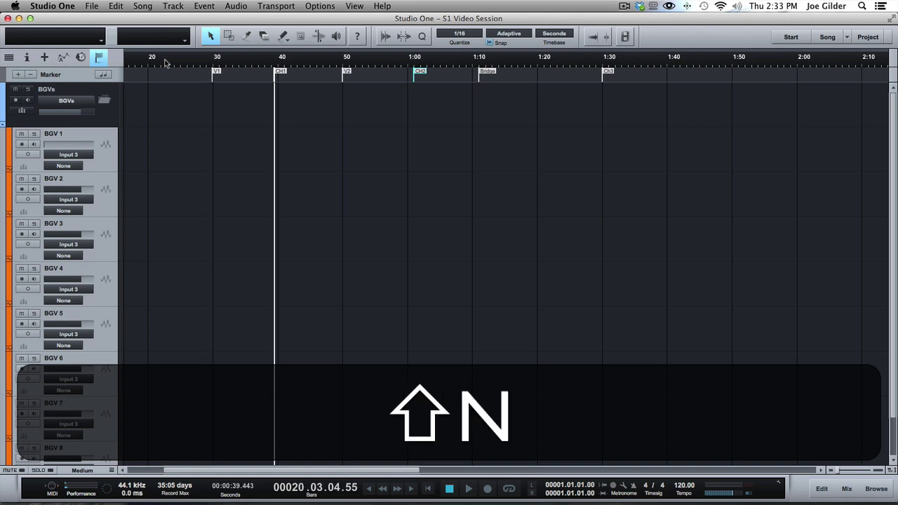
- Jump the playhead marker by marker from CH1 forward to Ch3 and back again to CH1
{"action": "key", "text": "shift+n"}
{"action": "key", "text": "shift+n"}
{"action": "key", "text": "shift+n"}
{"action": "key", "text": "shift+n"}
{"action": "key", "text": "shift+b"}
{"action": "key", "text": "shift+b"}
{"action": "key", "text": "shift+b"}
{"action": "key", "text": "shift+b"}
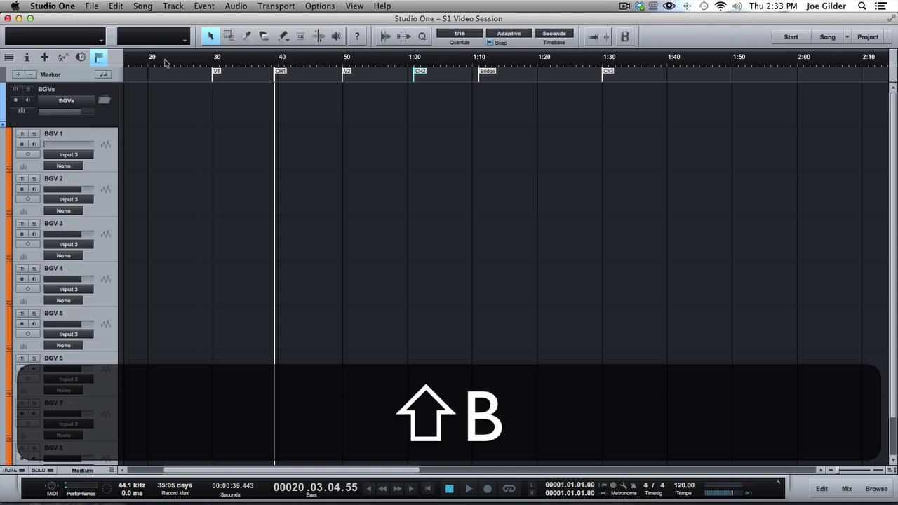
- Jump the playhead back from CH1 to V1, and forward marker by marker to the Bridge marker
{"action": "key", "text": "shift+b"}
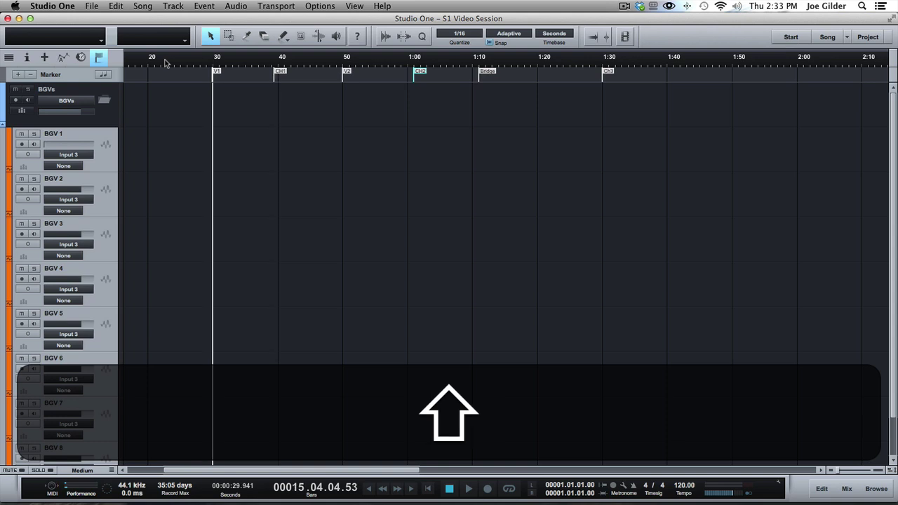
{"action": "key", "text": "shift+n"}
{"action": "key", "text": "shift+n"}
{"action": "key", "text": "shift+n"}
{"action": "key", "text": "shift+n"}
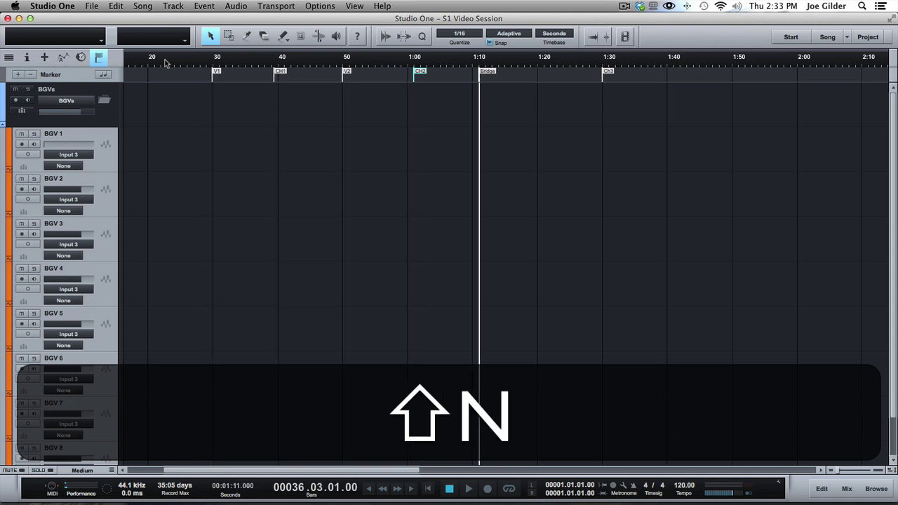
- Start playback from the Bridge marker and jump back marker by marker to V1 while it plays
{"action": "key", "text": "shift+space"}
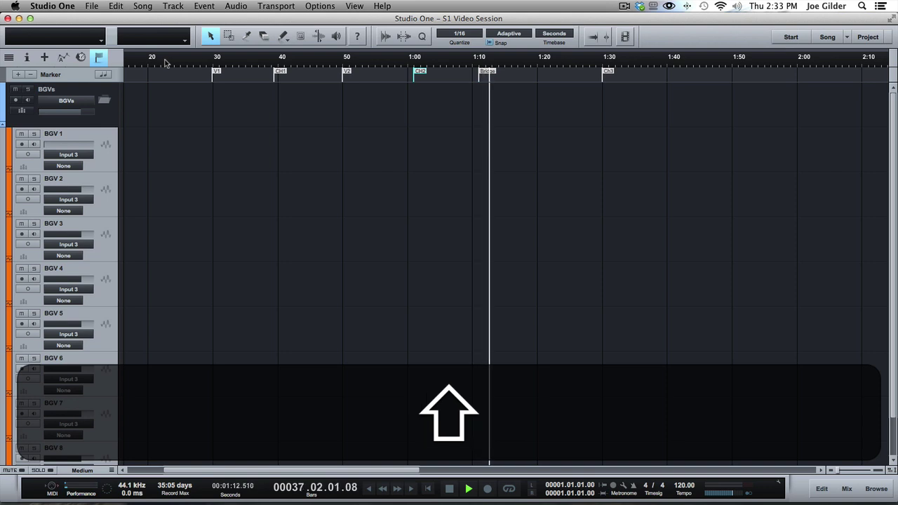
{"action": "key", "text": "shift+b"}
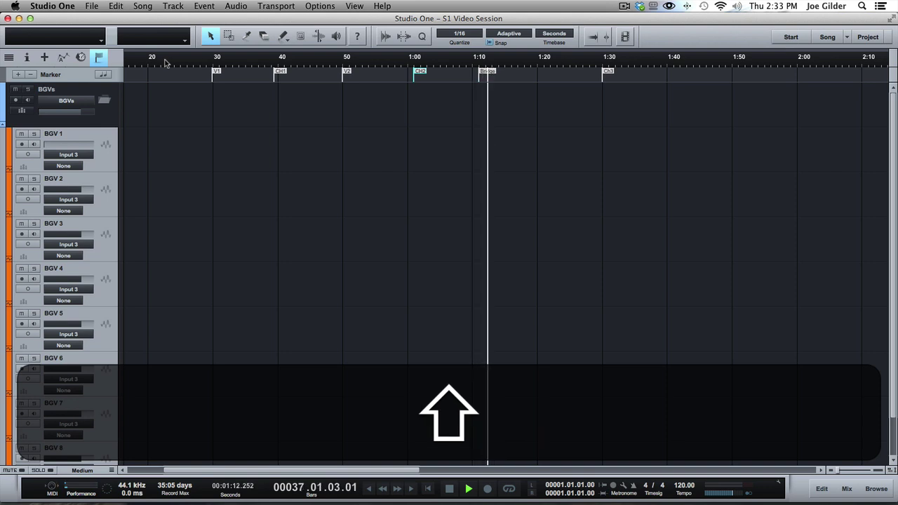
{"action": "key", "text": "shift+b"}
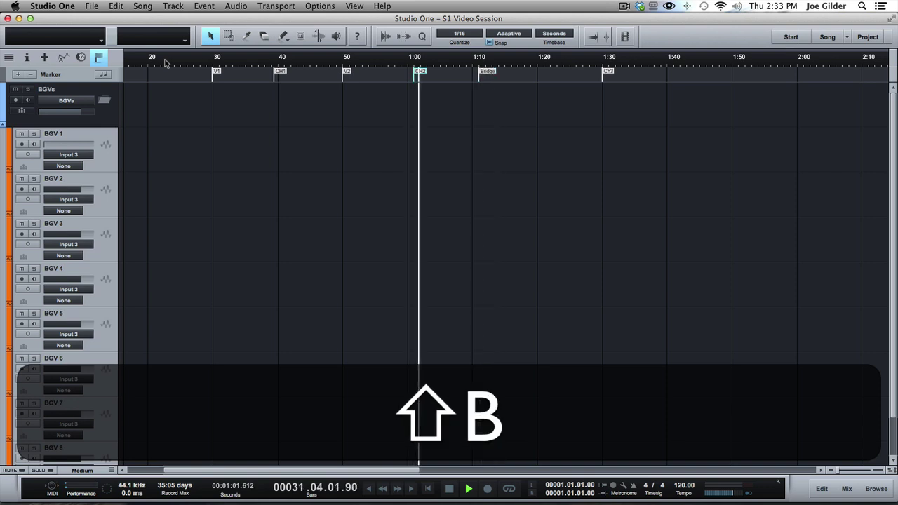
{"action": "key", "text": "shift+b"}
{"action": "key", "text": "shift+b"}
{"action": "key", "text": "shift+b"}
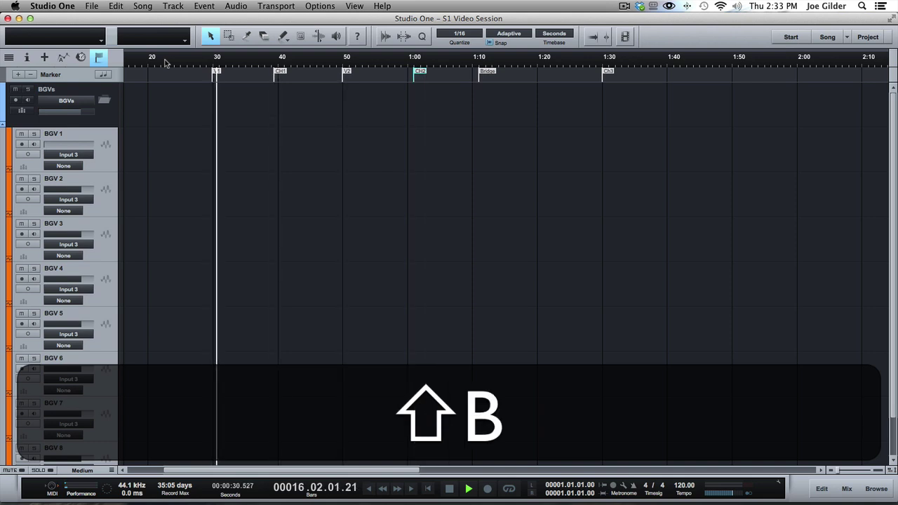
- During playback, jump the playhead marker by marker from V1 forward to Ch3 and back again to V1
{"action": "key", "text": "shift+n"}
{"action": "key", "text": "shift+n"}
{"action": "key", "text": "shift+n"}
{"action": "key", "text": "shift+n"}
{"action": "key", "text": "shift+n"}
{"action": "key", "text": "shift+b"}
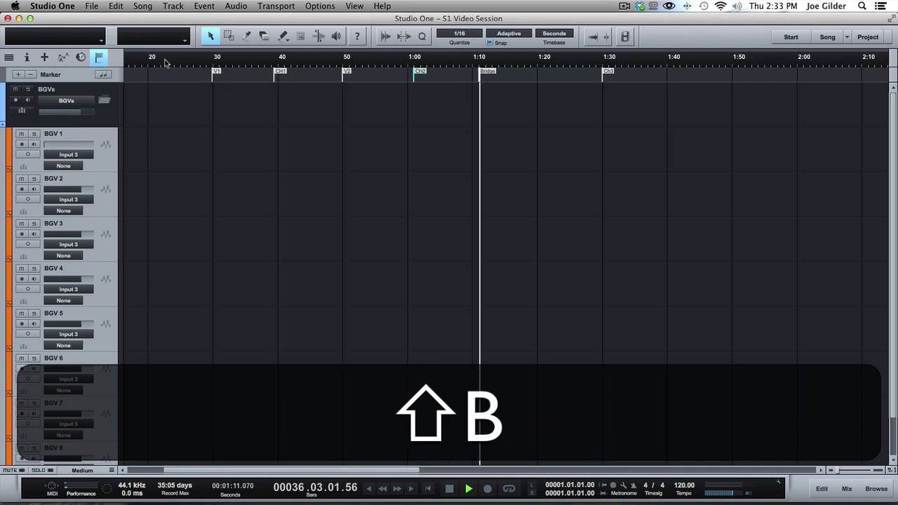
{"action": "key", "text": "shift+b"}
{"action": "key", "text": "shift+b"}
{"action": "key", "text": "shift+b"}
{"action": "key", "text": "shift+b"}
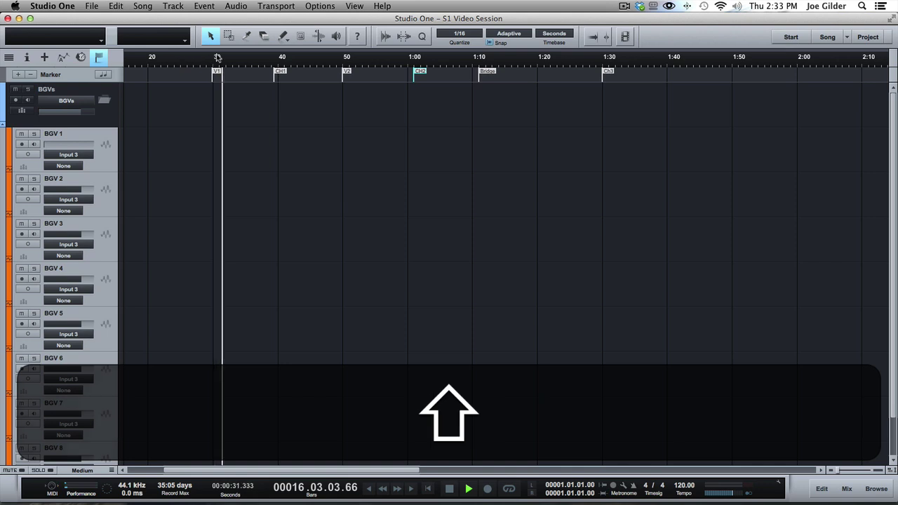
- Jump the playing playhead back past V1 to the Start marker of the song
{"action": "left_click_drag", "start_coordinate": [217, 58], "coordinate": [217, 42]}
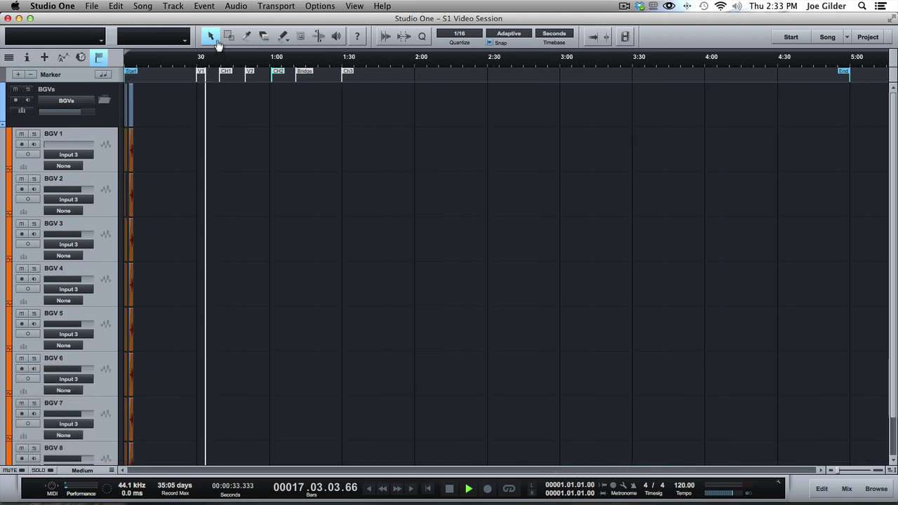
{"action": "key", "text": "shift"}
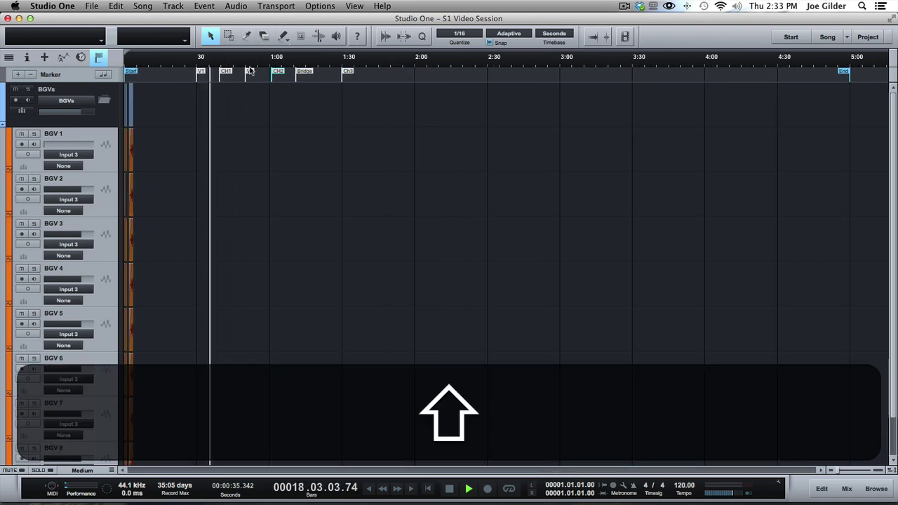
{"action": "key", "text": "shift+b"}
{"action": "key", "text": "shift+b"}
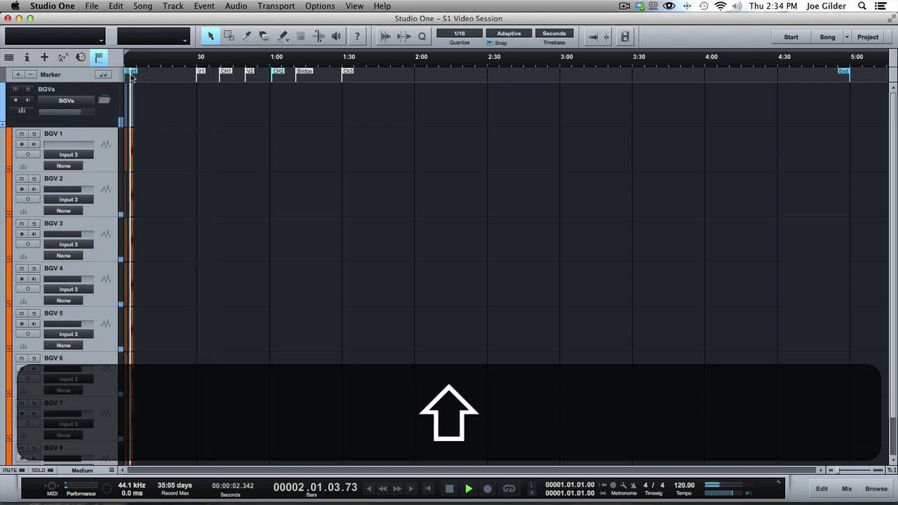
- Jump the playing playhead forward through every marker from Start to the End marker
{"action": "key", "text": "shift+n"}
{"action": "key", "text": "shift+n"}
{"action": "key", "text": "shift+n"}
{"action": "key", "text": "shift+n"}
{"action": "key", "text": "shift+n"}
{"action": "key", "text": "shift+n"}
{"action": "key", "text": "shift+n"}
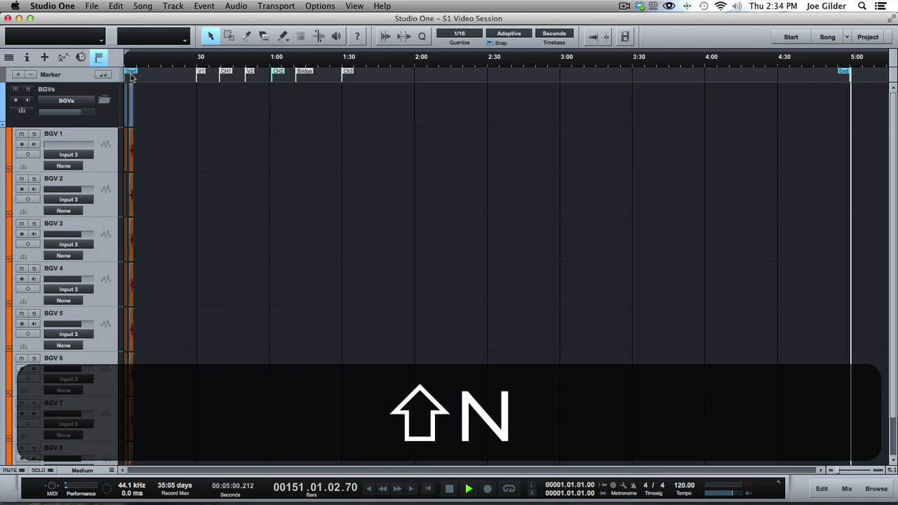
- Jump the playhead back from the End marker and stop playback
{"action": "key", "text": "shift+b"}
{"action": "key", "text": "shift+v"}
{"action": "key", "text": "shift+space"}
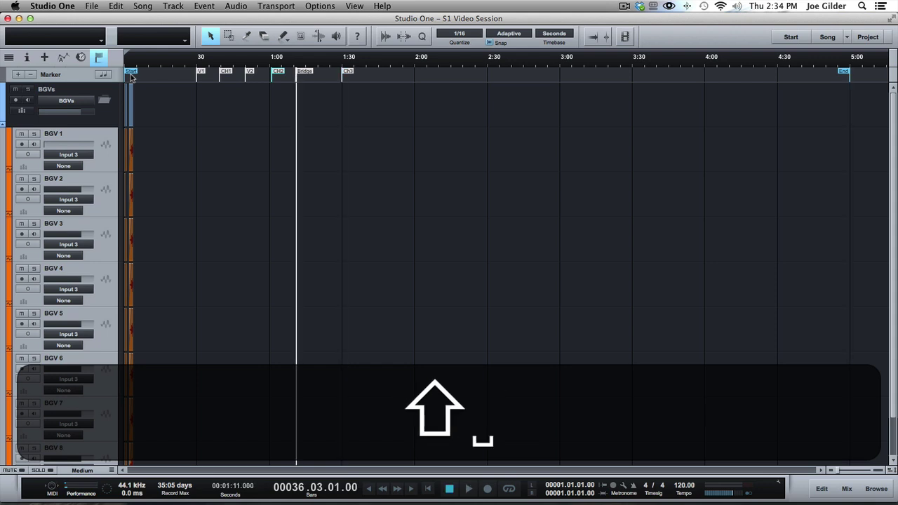
- Toggle the Marker track's timebase between Seconds and musical time
{"action": "scroll", "coordinate": [152, 99], "scroll_direction": "up", "scroll_amount": 5}
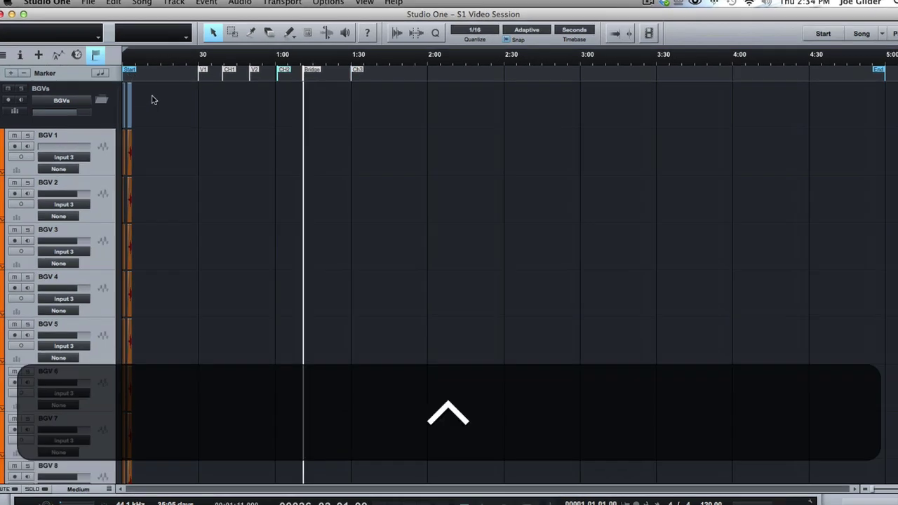
{"action": "scroll", "coordinate": [153, 100], "scroll_direction": "down", "scroll_amount": 5}
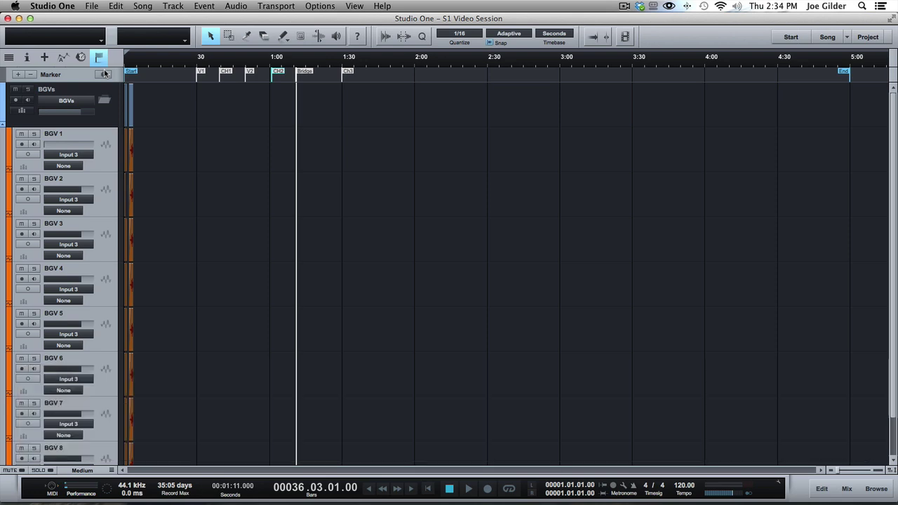
{"action": "scroll", "coordinate": [94, 77], "scroll_direction": "up", "scroll_amount": 5}
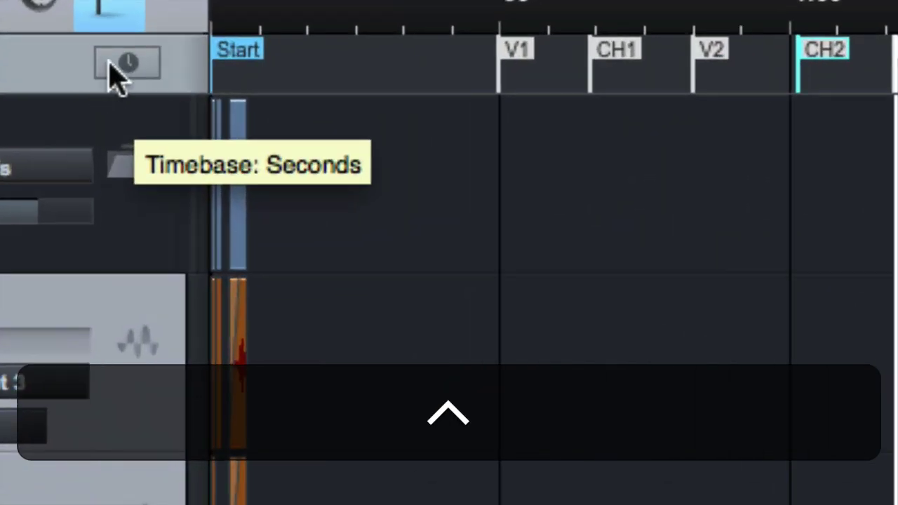
{"action": "left_click", "coordinate": [116, 71]}
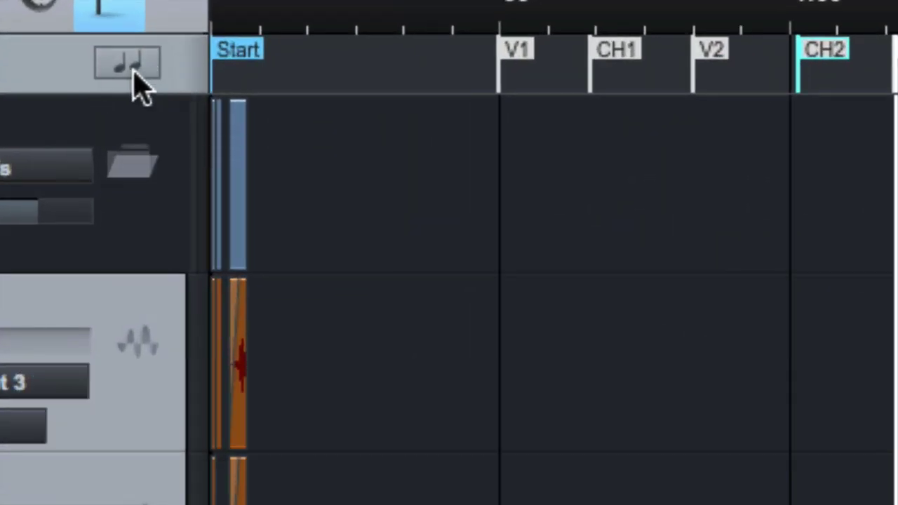
{"action": "scroll", "coordinate": [134, 81], "scroll_direction": "down", "scroll_amount": 5}
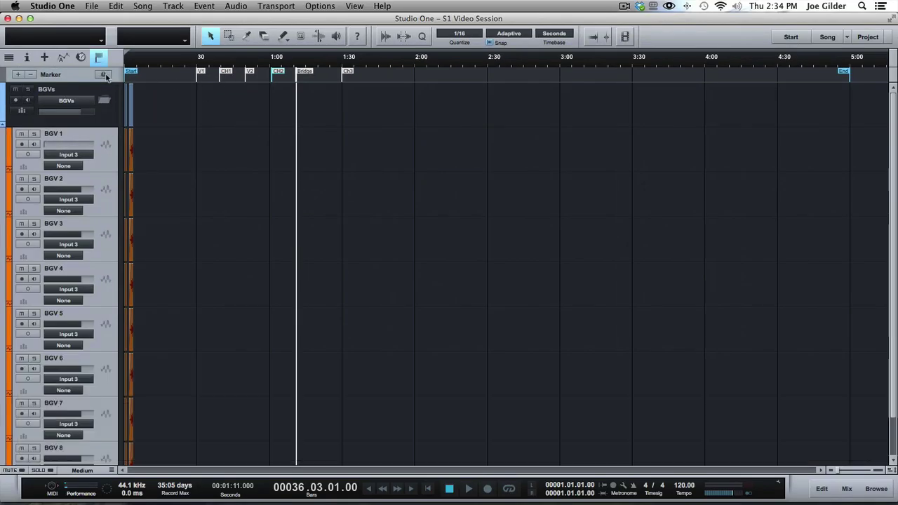
- With the Marker track on the musical timebase, set the song tempo to 60
{"action": "left_click", "coordinate": [680, 485]}
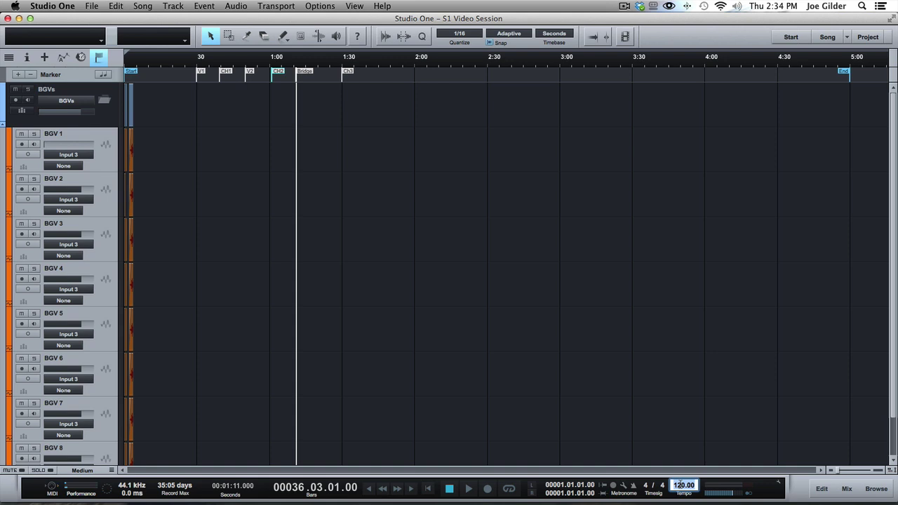
{"action": "type", "text": "60"}
{"action": "key", "text": "Return"}
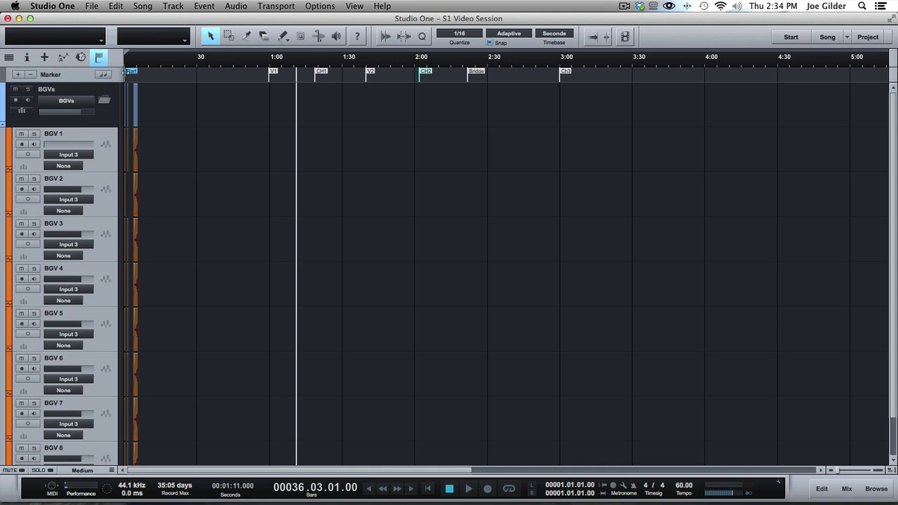
- Switch the Marker track's timebase to Seconds and set the song tempo to 300
{"action": "left_click", "coordinate": [682, 486]}
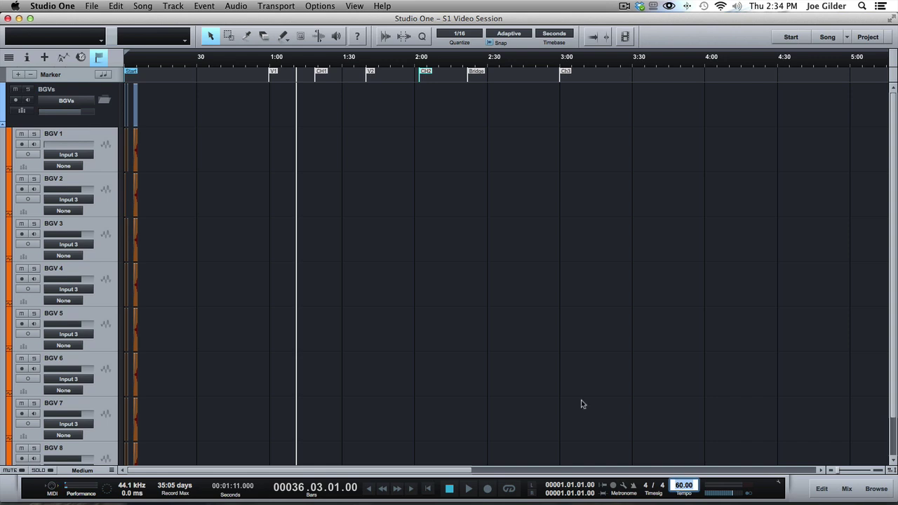
{"action": "left_click", "coordinate": [97, 73]}
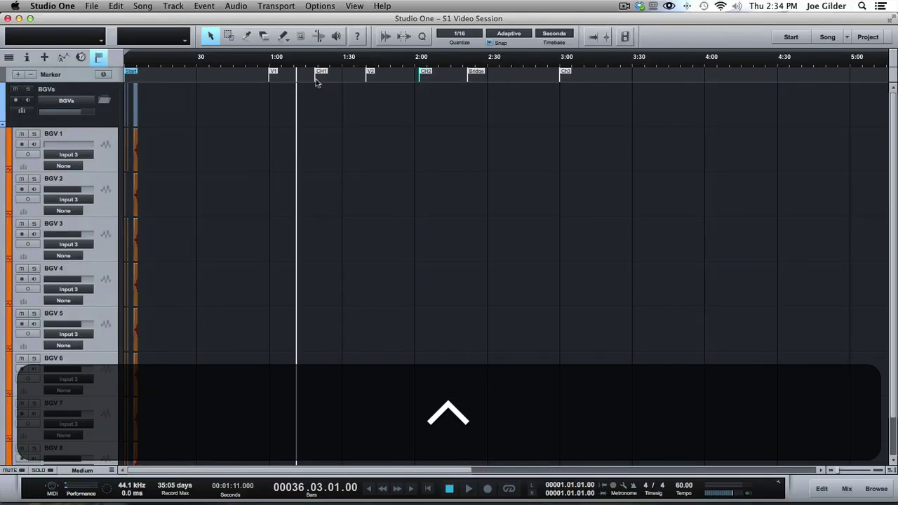
{"action": "left_click", "coordinate": [682, 485]}
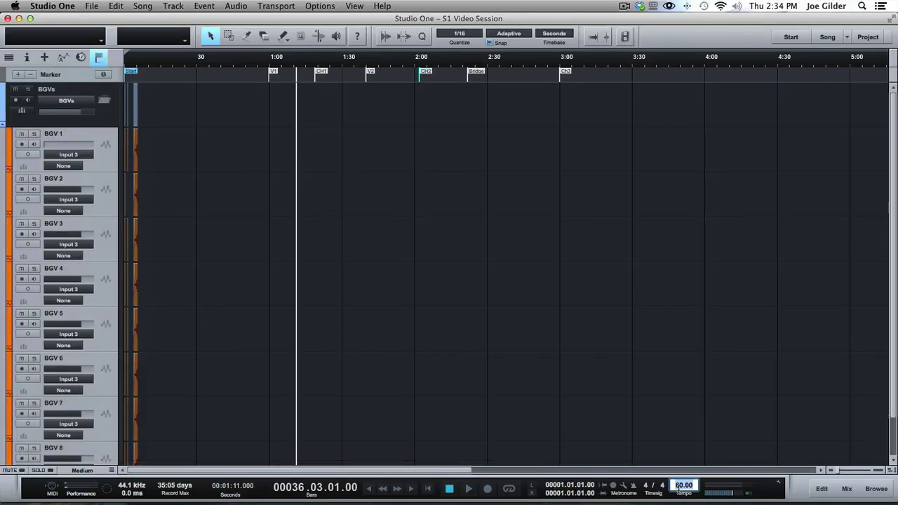
{"action": "type", "text": "300"}
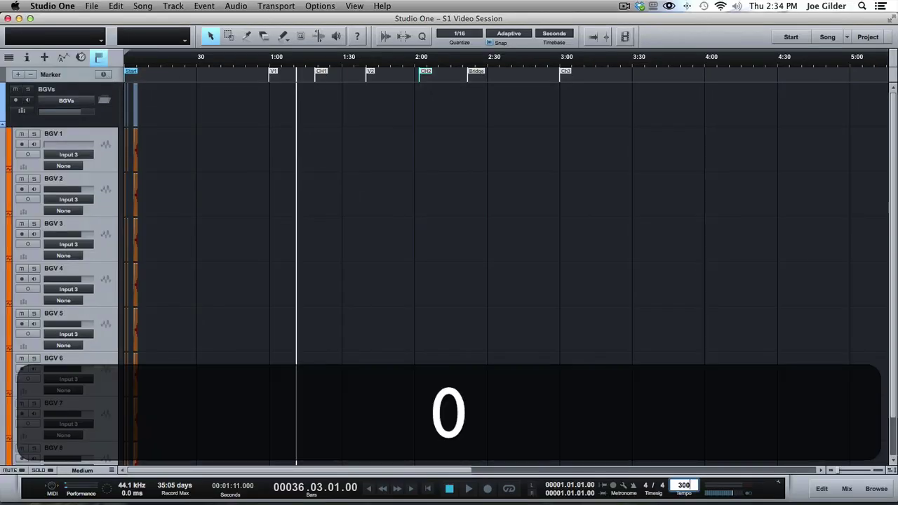
{"action": "key", "text": "Return"}
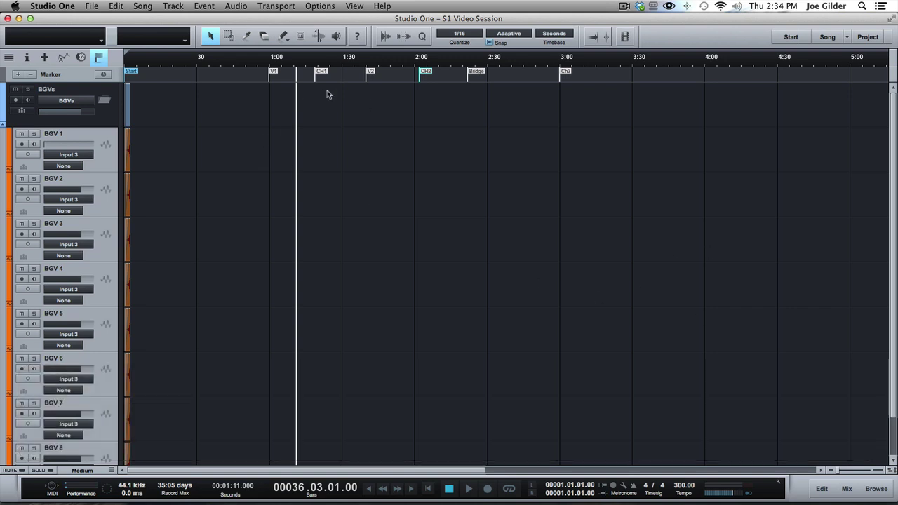